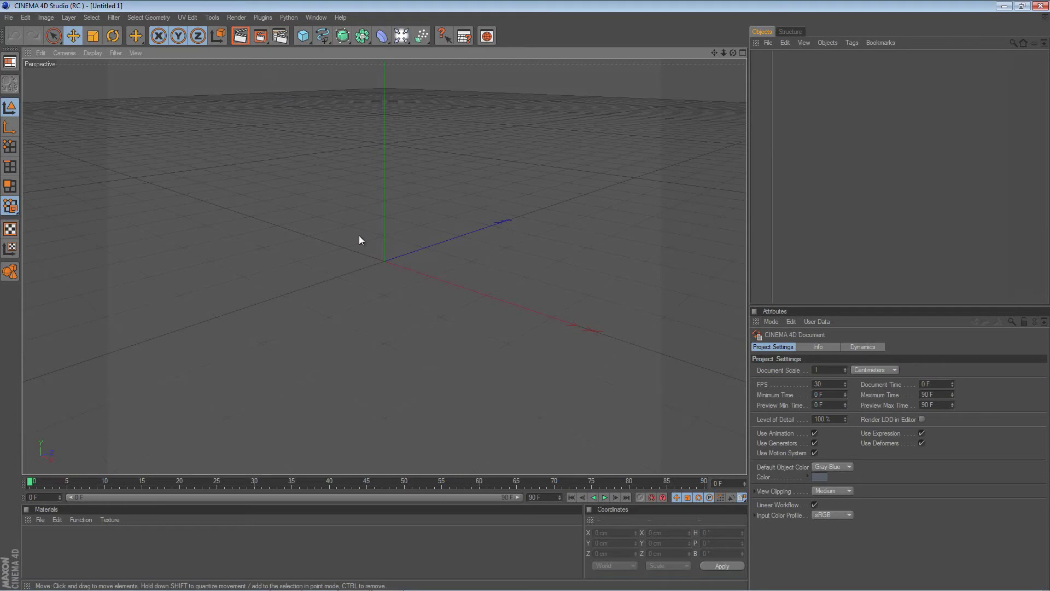
- Add a cube primitive at the scene origin
{"action": "left_click_drag", "start_coordinate": [338, 238], "coordinate": [526, 298], "text": "alt"}
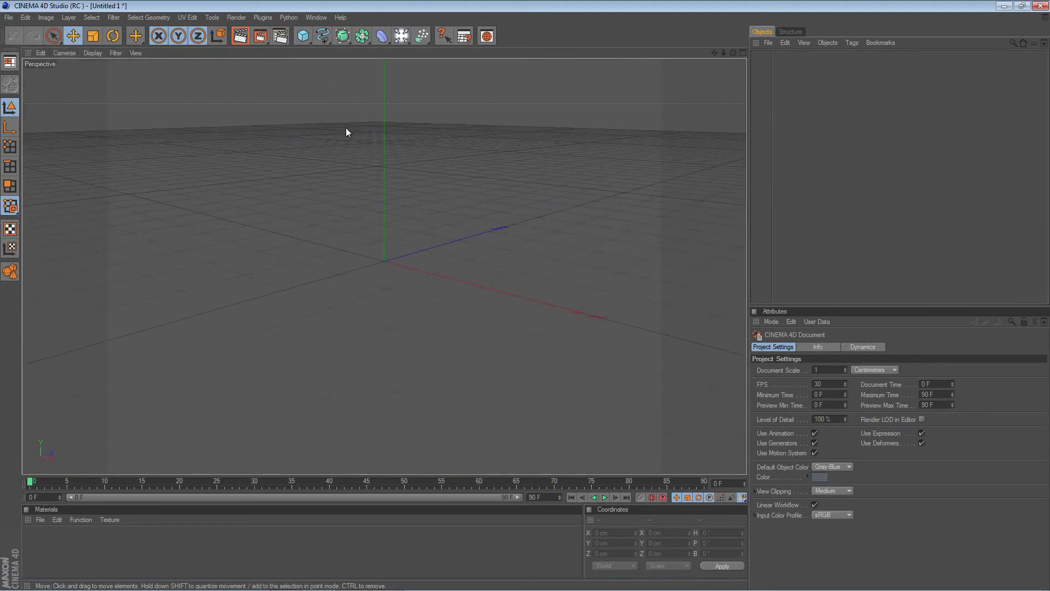
{"action": "left_click_drag", "start_coordinate": [309, 42], "coordinate": [321, 49]}
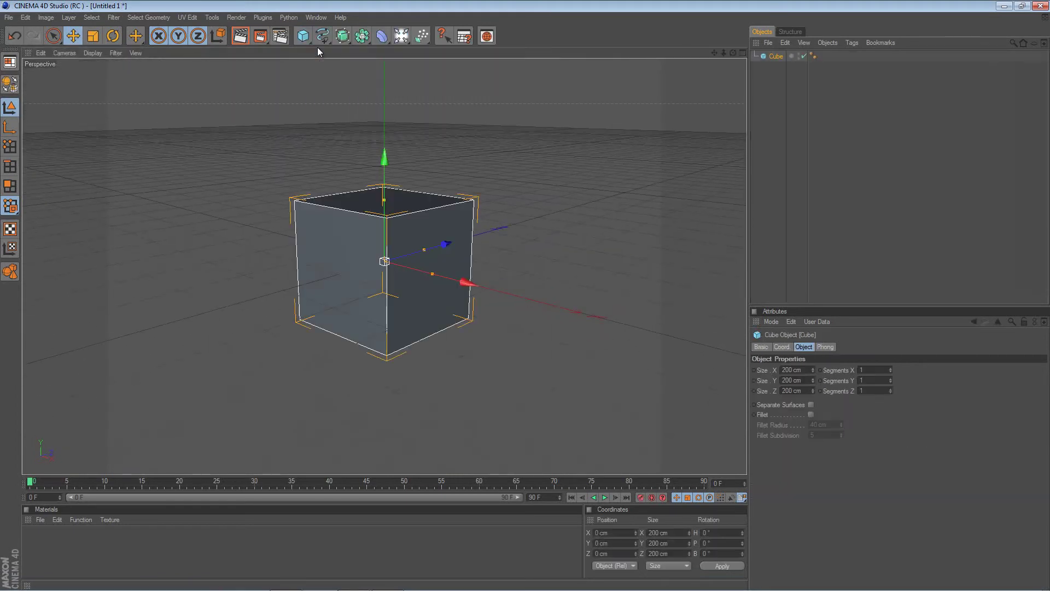
{"action": "right_click_drag", "start_coordinate": [389, 263], "coordinate": [287, 312], "text": "alt"}
{"action": "right_click_drag", "start_coordinate": [512, 300], "coordinate": [595, 292], "text": "alt"}
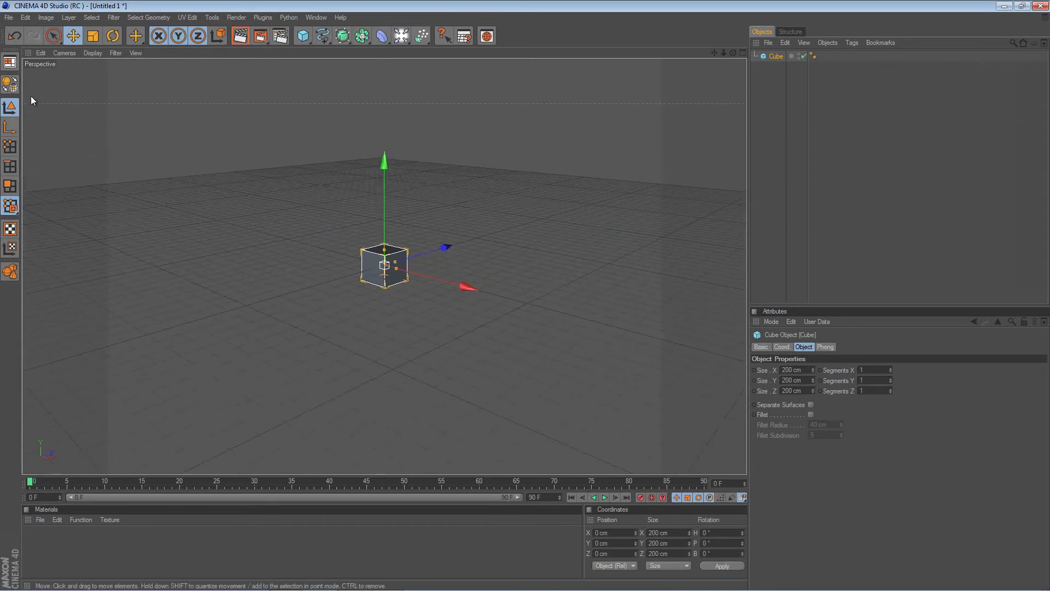
- Make the cube editable and scale it up uniformly to about 3155 cm per side
{"action": "left_click", "coordinate": [10, 83]}
{"action": "left_click", "coordinate": [94, 36]}
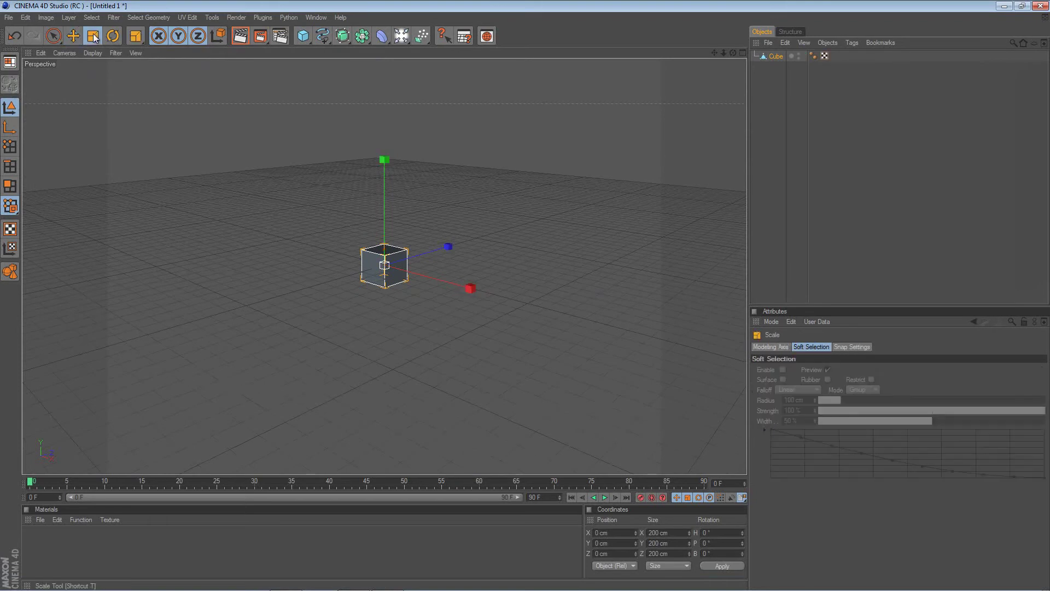
{"action": "left_click_drag", "start_coordinate": [386, 267], "coordinate": [331, 313]}
{"action": "left_click_drag", "start_coordinate": [384, 266], "coordinate": [231, 336]}
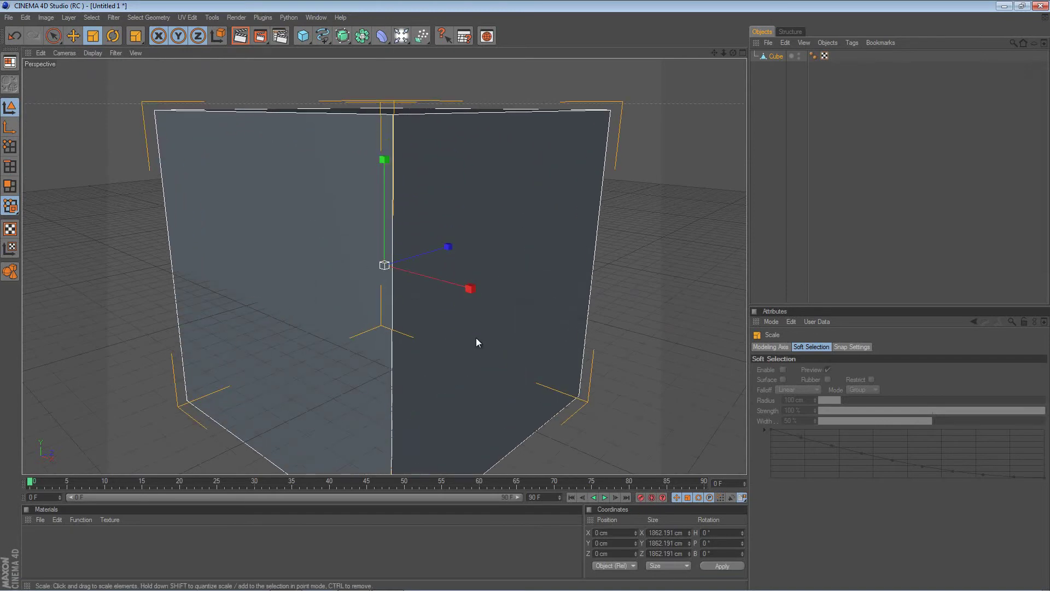
{"action": "left_click_drag", "start_coordinate": [527, 300], "coordinate": [383, 264]}
- Raise the large cube along the Y axis to about 1581 cm, so its base meets the ground grid
{"action": "left_click", "coordinate": [68, 36]}
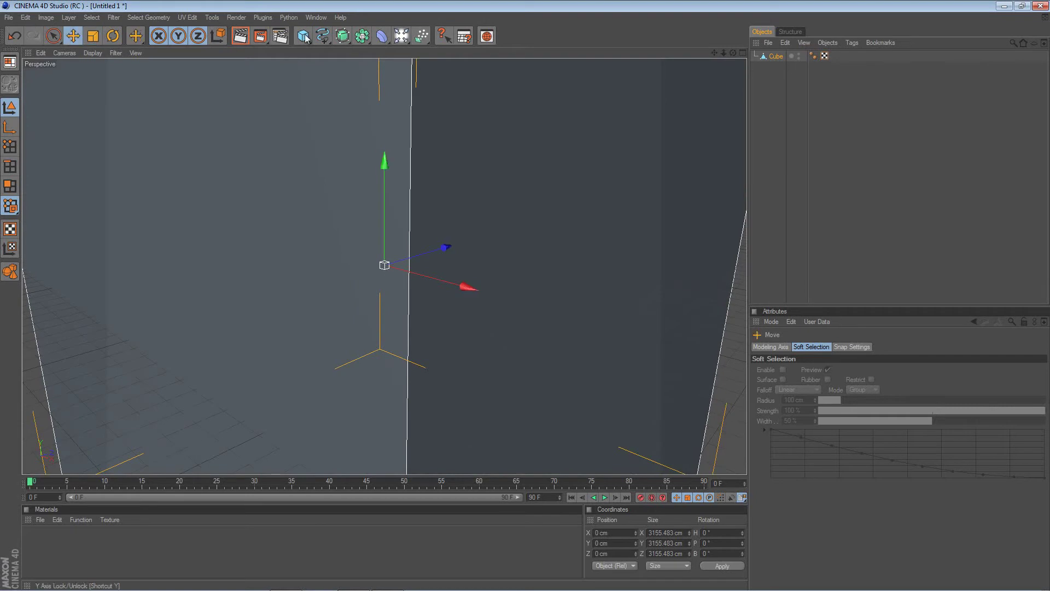
{"action": "left_click_drag", "start_coordinate": [385, 160], "coordinate": [526, 298]}
{"action": "left_click_drag", "start_coordinate": [381, 414], "coordinate": [167, 185], "text": "alt"}
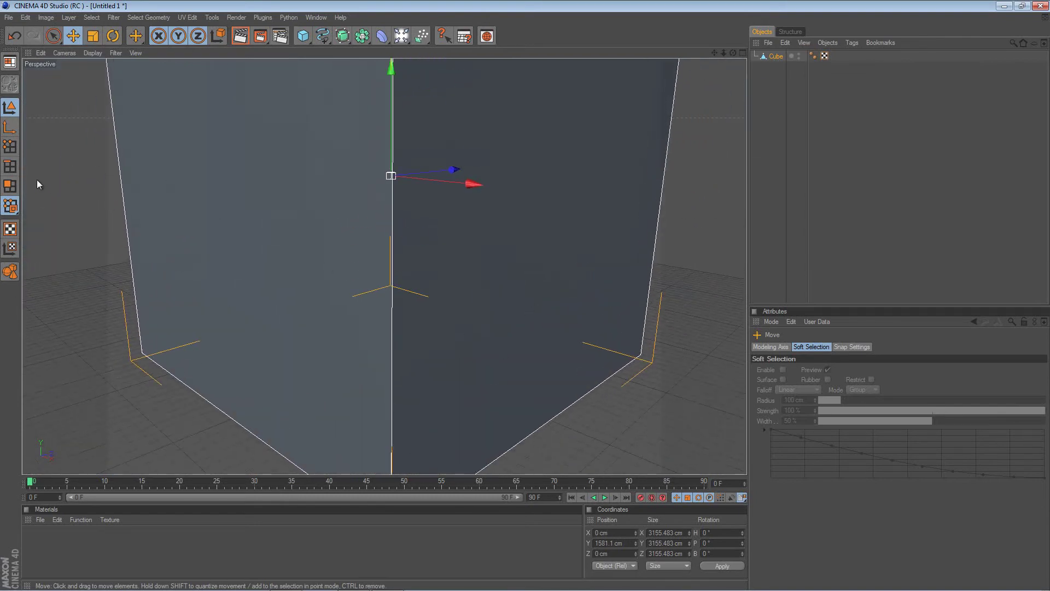
- Delete the large cube's two side polygons facing the camera to open it up as a room, and return to model mode
{"action": "left_click", "coordinate": [10, 186]}
{"action": "left_click", "coordinate": [559, 228]}
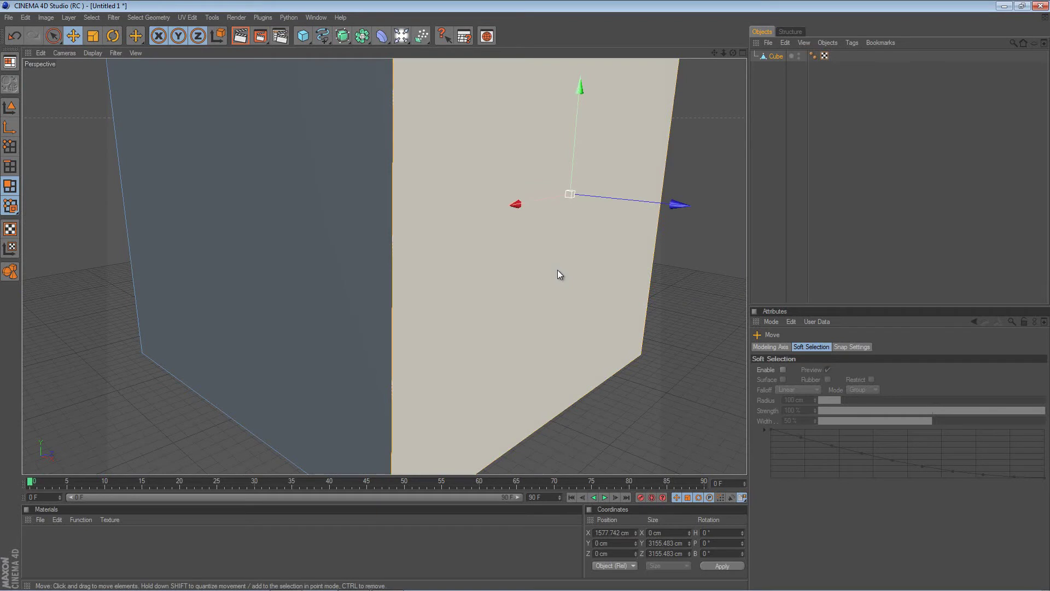
{"action": "key", "text": "Delete"}
{"action": "left_click", "coordinate": [317, 252]}
{"action": "key", "text": "Delete"}
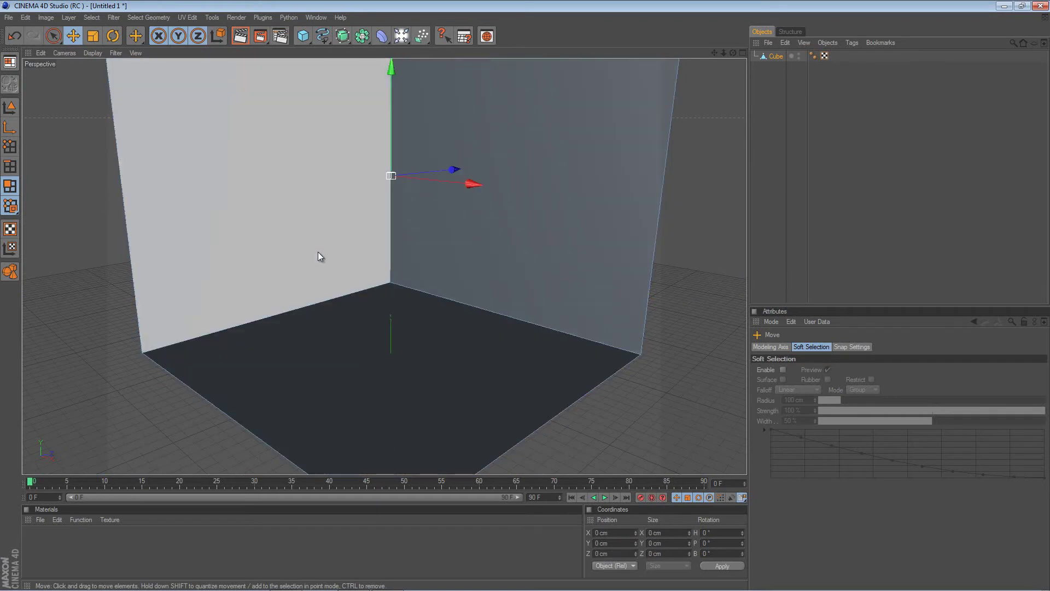
{"action": "left_click", "coordinate": [10, 108]}
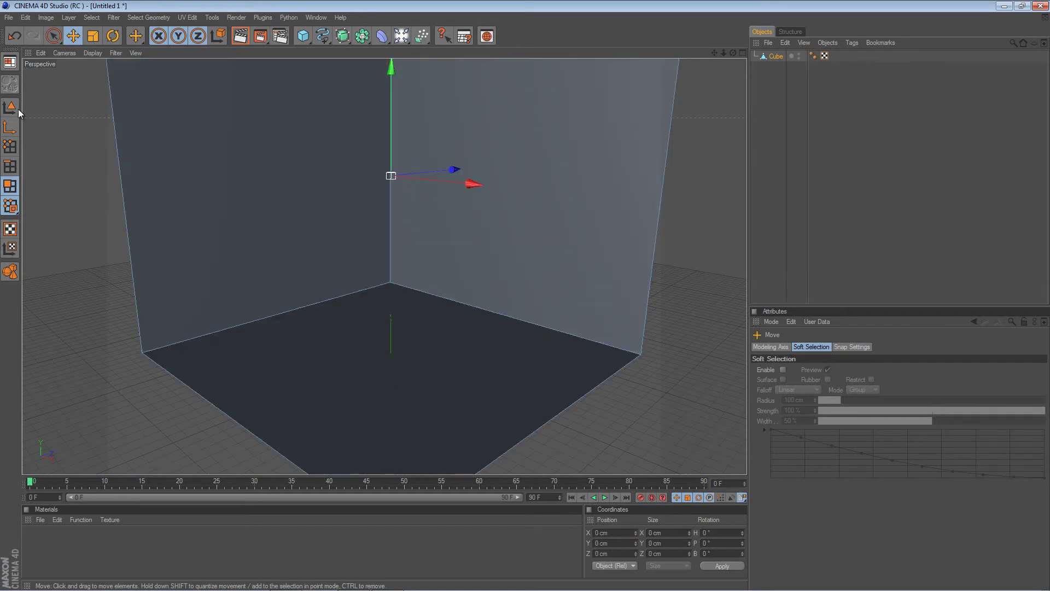
- Add a default cube, a sphere and a cone primitive inside the room
{"action": "scroll", "coordinate": [527, 300], "scroll_direction": "up", "scroll_amount": 3}
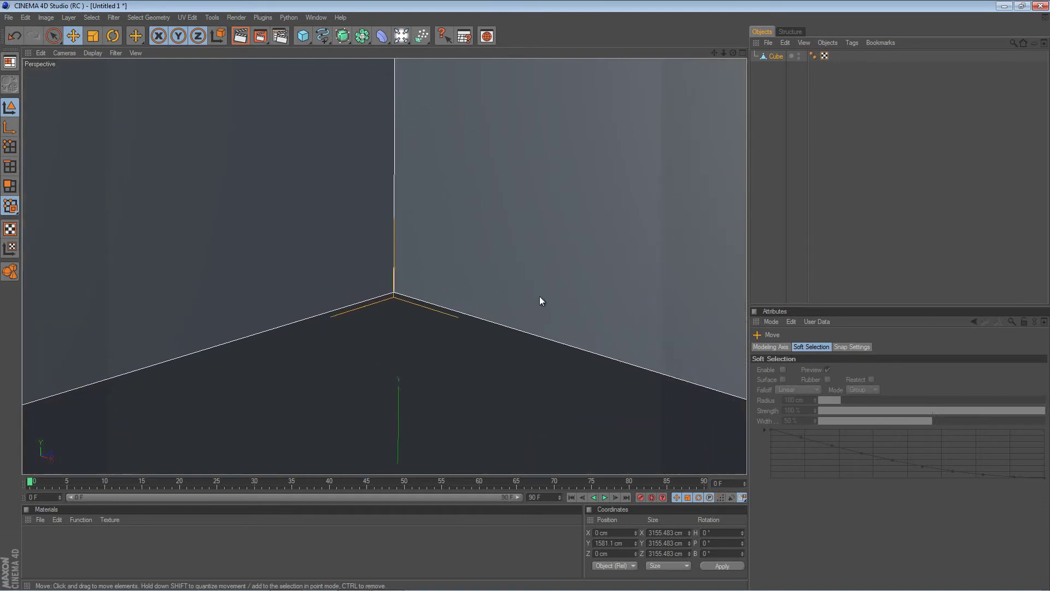
{"action": "scroll", "coordinate": [525, 300], "scroll_direction": "down", "scroll_amount": 1}
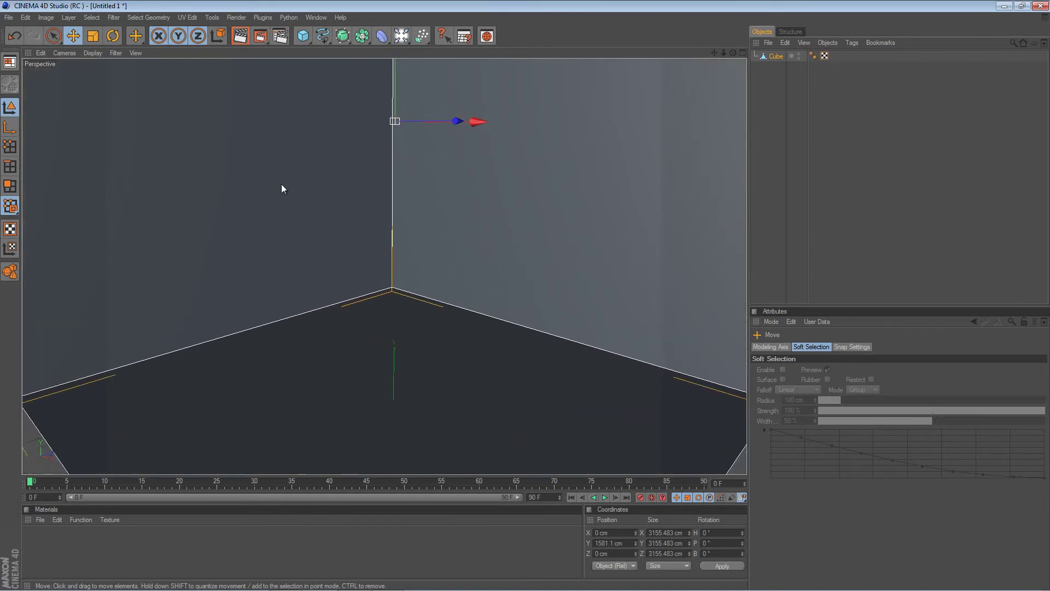
{"action": "left_click", "coordinate": [303, 37]}
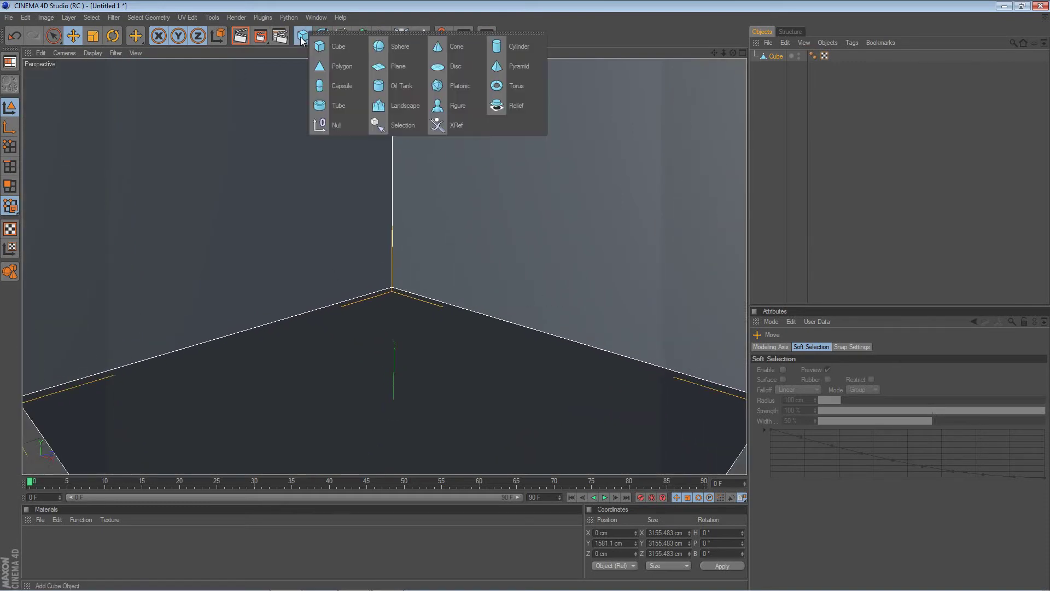
{"action": "left_click", "coordinate": [326, 47]}
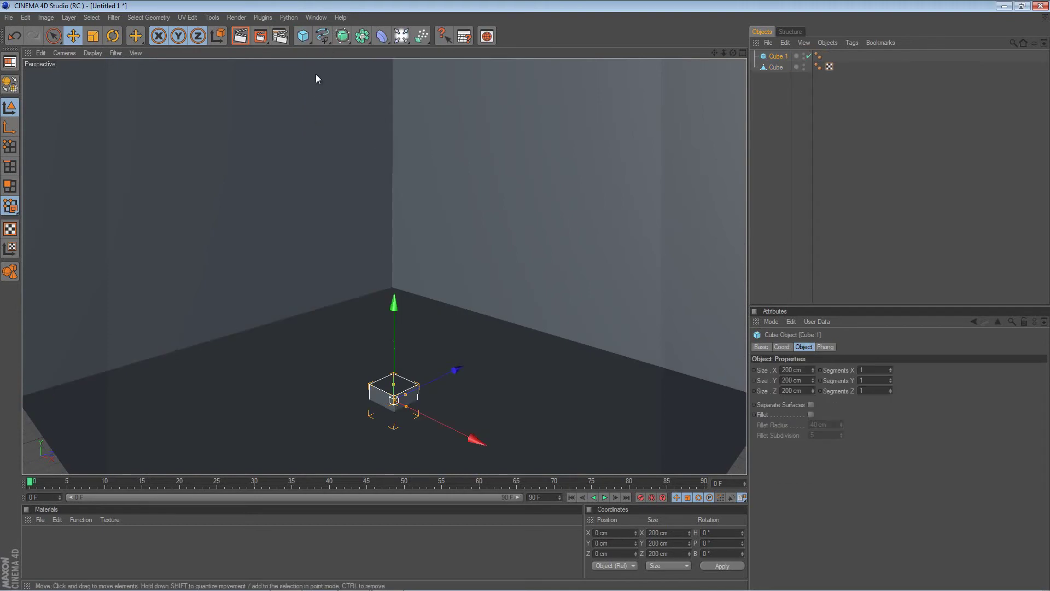
{"action": "left_click", "coordinate": [303, 36]}
{"action": "left_click", "coordinate": [396, 48]}
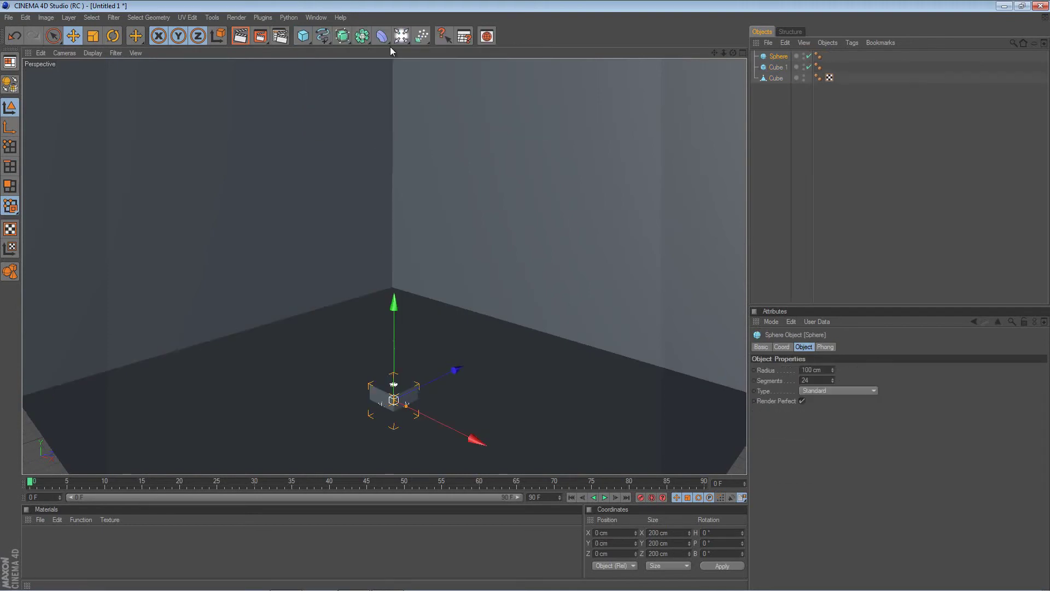
{"action": "left_click", "coordinate": [302, 36]}
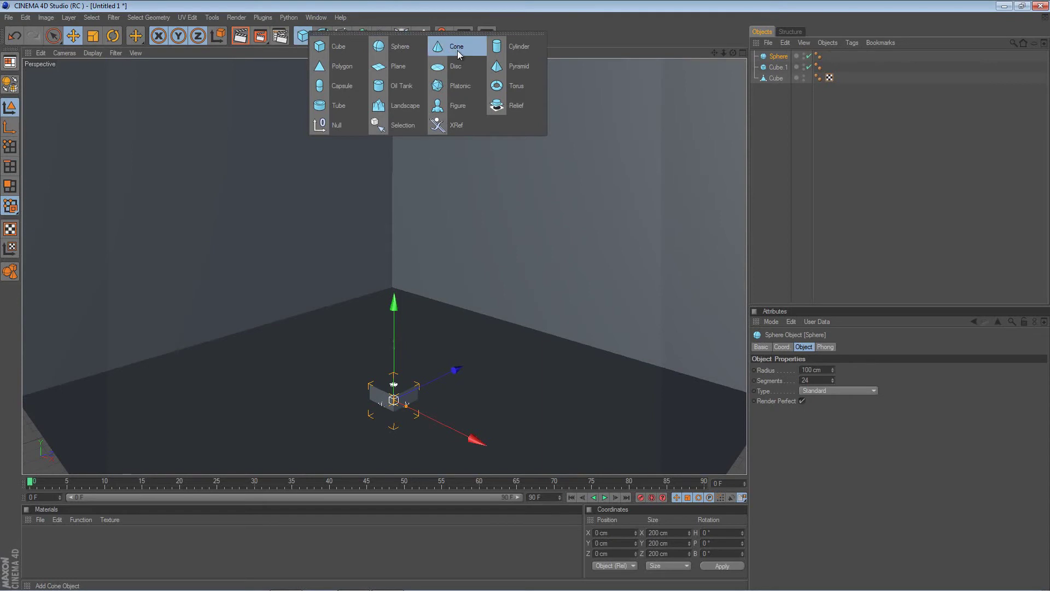
{"action": "left_click", "coordinate": [439, 49]}
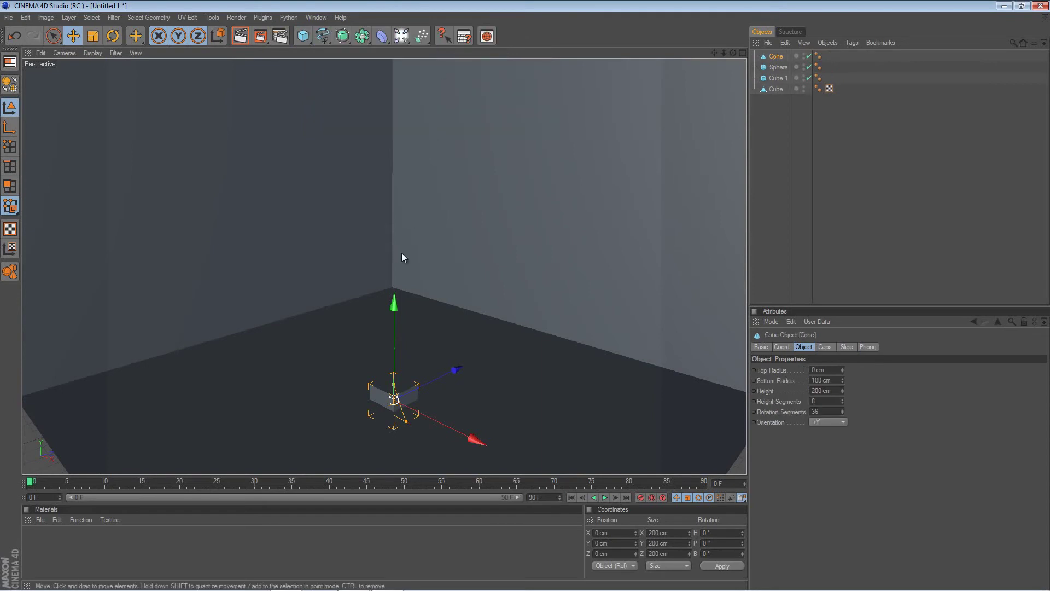
- Raise the cone along Y to about 199 cm so it stands on top of the small cube
{"action": "scroll", "coordinate": [528, 299], "scroll_direction": "up", "scroll_amount": 1}
{"action": "scroll", "coordinate": [286, 312], "scroll_direction": "up", "scroll_amount": 3}
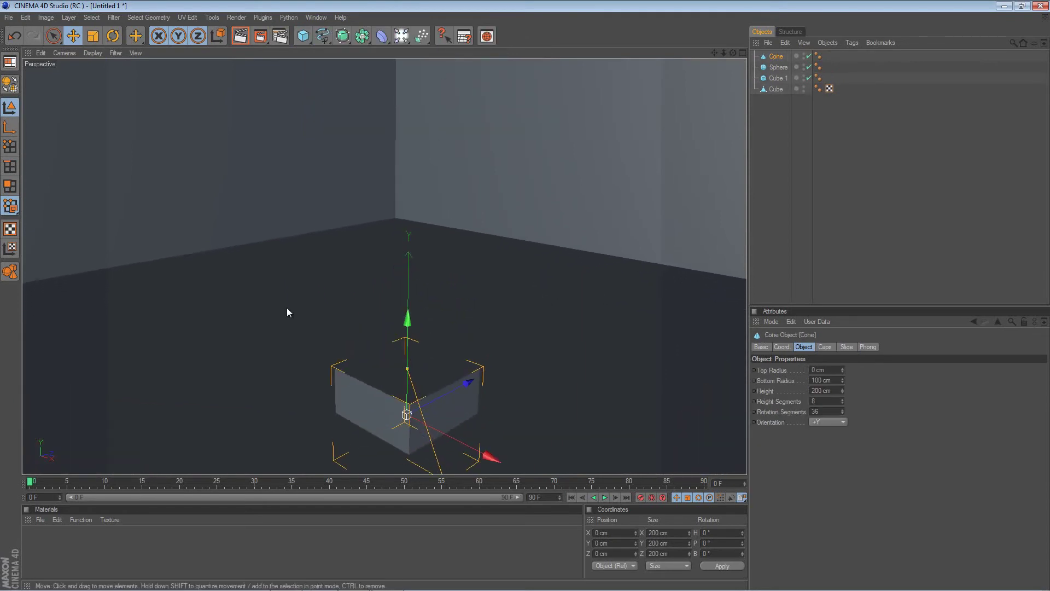
{"action": "left_click_drag", "start_coordinate": [408, 323], "coordinate": [408, 223]}
{"action": "scroll", "coordinate": [525, 295], "scroll_direction": "up", "scroll_amount": 2}
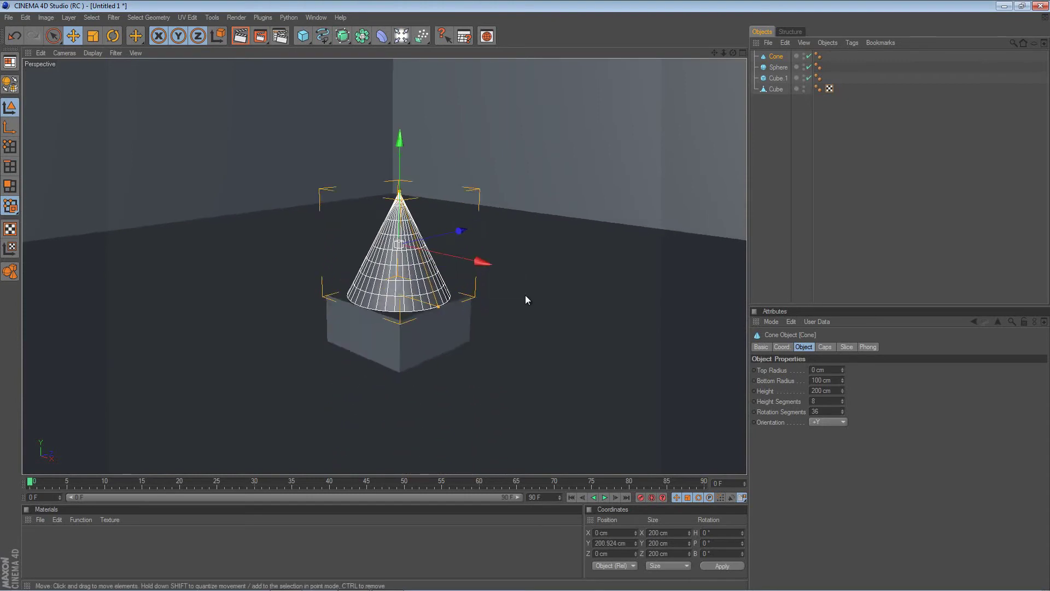
{"action": "scroll", "coordinate": [584, 304], "scroll_direction": "up", "scroll_amount": 3}
{"action": "scroll", "coordinate": [584, 304], "scroll_direction": "up", "scroll_amount": 2}
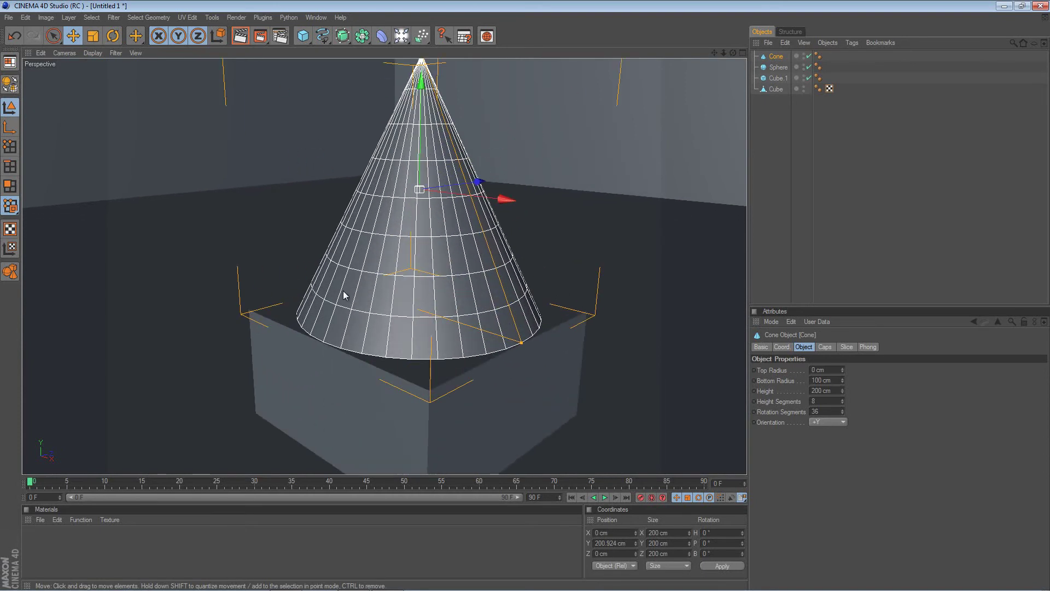
{"action": "left_click_drag", "start_coordinate": [419, 160], "coordinate": [527, 301]}
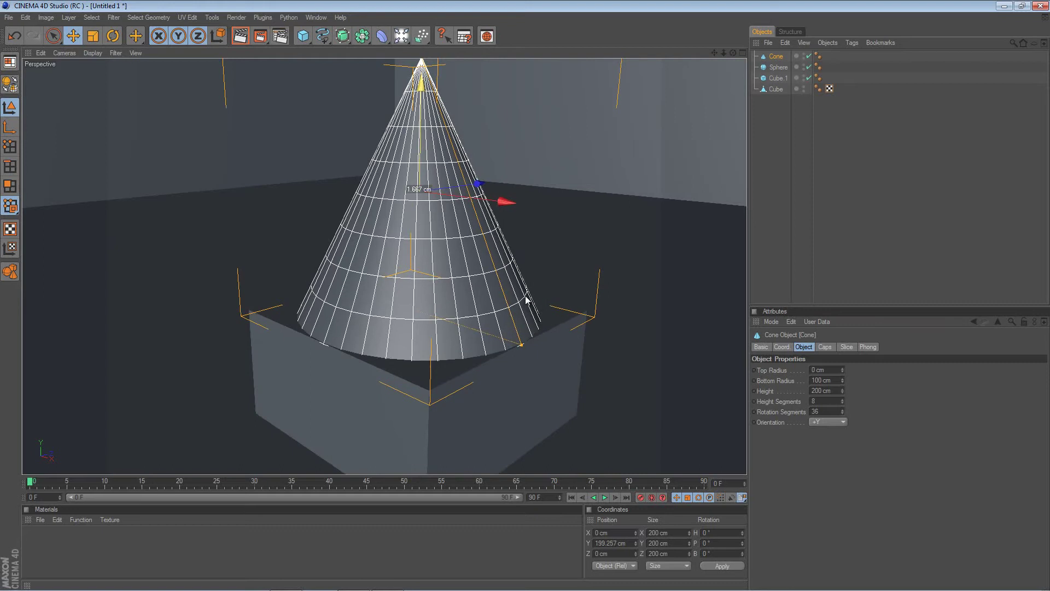
- Scale the cone down uniformly to about 192 cm and lower it along Y to about 196 cm
{"action": "left_click", "coordinate": [93, 36]}
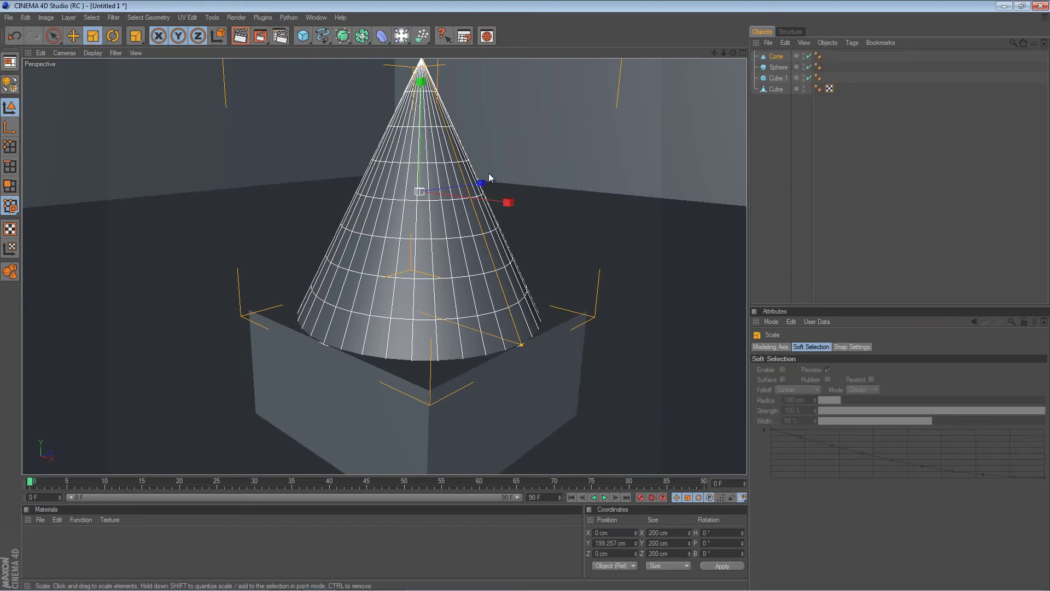
{"action": "left_click_drag", "start_coordinate": [527, 299], "coordinate": [520, 299]}
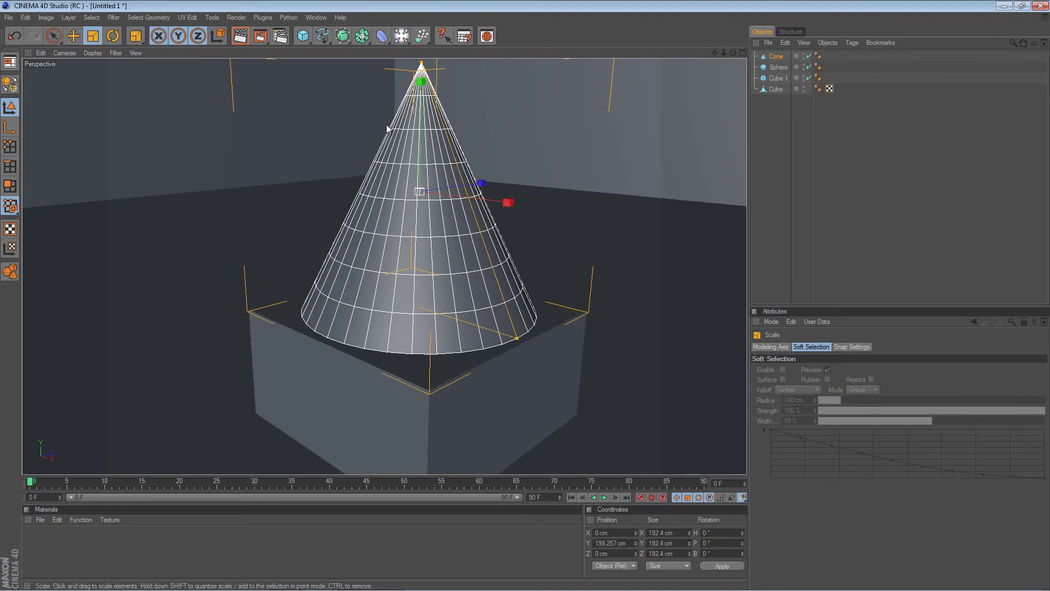
{"action": "left_click", "coordinate": [74, 36]}
{"action": "left_click_drag", "start_coordinate": [527, 299], "coordinate": [527, 299]}
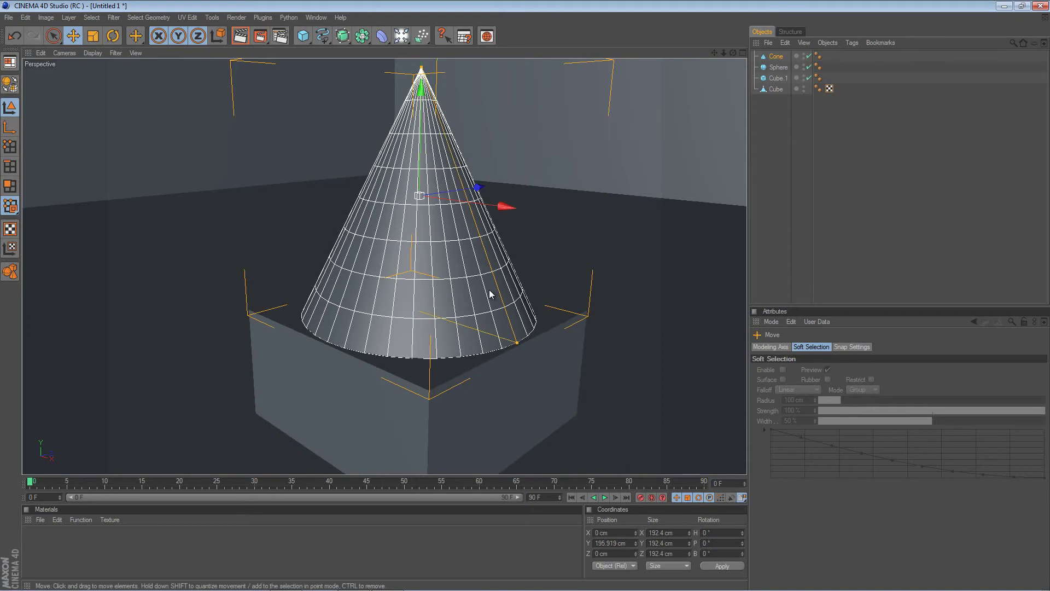
- Make the cone and the small cube editable, and raise both together so the cube stands on the room's floor
{"action": "left_click", "coordinate": [494, 384], "text": "shift"}
{"action": "left_click", "coordinate": [10, 84]}
{"action": "left_click_drag", "start_coordinate": [422, 213], "coordinate": [421, 82]}
{"action": "left_click_drag", "start_coordinate": [527, 300], "coordinate": [528, 300]}
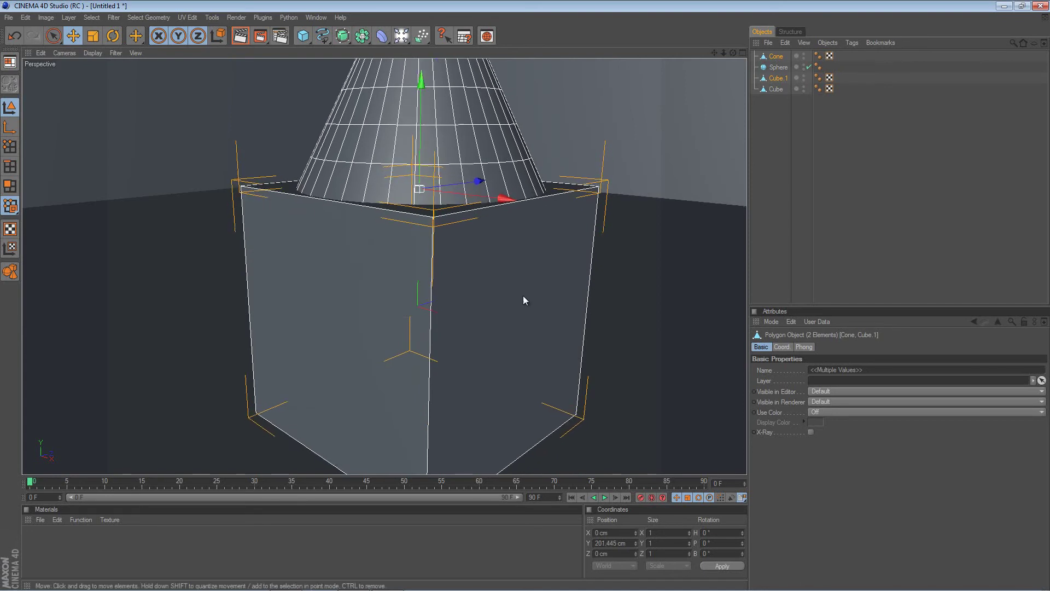
{"action": "scroll", "coordinate": [592, 284], "scroll_direction": "down", "scroll_amount": 5}
{"action": "left_click_drag", "start_coordinate": [598, 286], "coordinate": [525, 300], "text": "alt"}
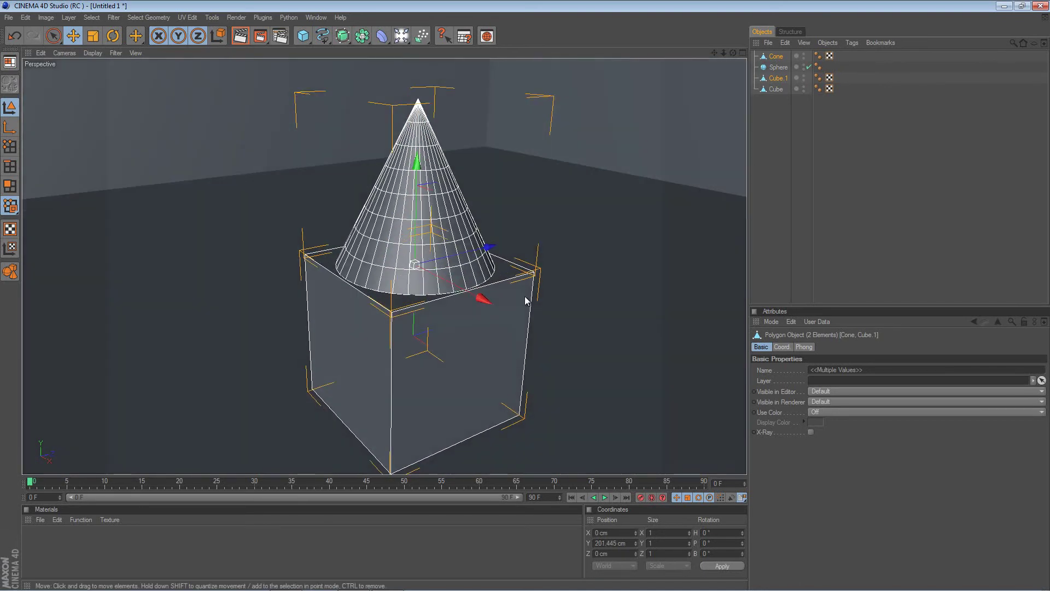
{"action": "left_click_drag", "start_coordinate": [539, 242], "coordinate": [528, 298], "text": "alt"}
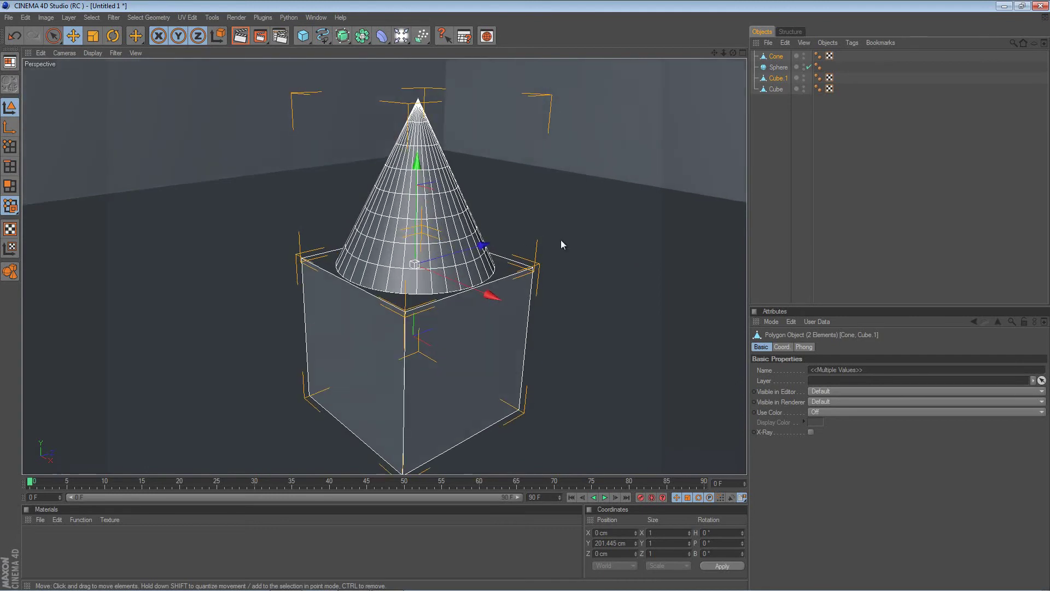
- Move the sphere out beside the small cube to about X 106, Y 104, Z 209 cm
{"action": "left_click", "coordinate": [776, 66]}
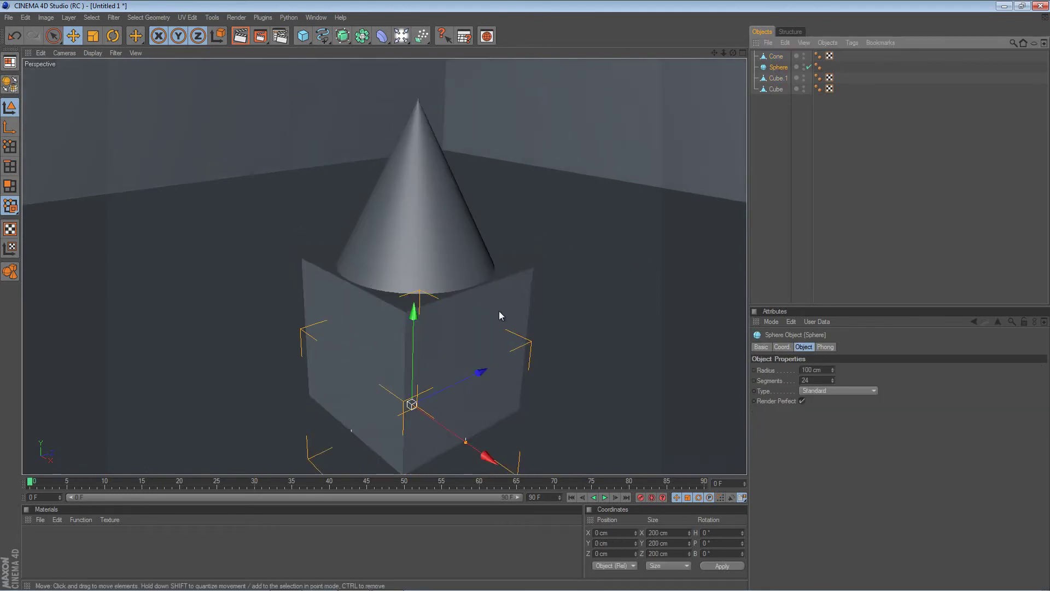
{"action": "left_click_drag", "start_coordinate": [414, 313], "coordinate": [528, 295]}
{"action": "left_click_drag", "start_coordinate": [490, 377], "coordinate": [557, 416]}
{"action": "left_click_drag", "start_coordinate": [544, 349], "coordinate": [526, 300]}
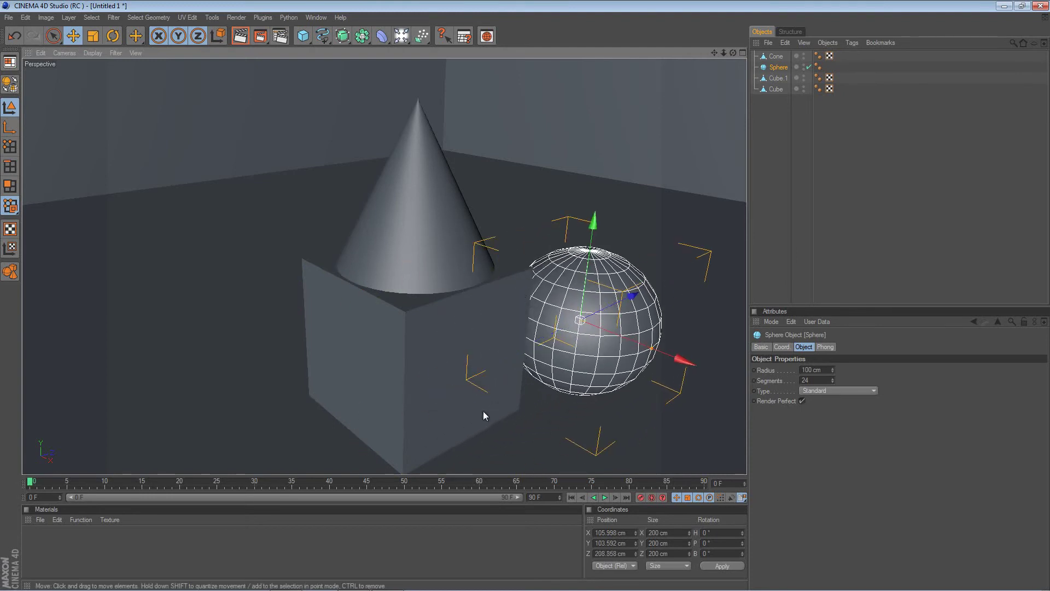
{"action": "left_click_drag", "start_coordinate": [483, 416], "coordinate": [525, 299], "text": "alt"}
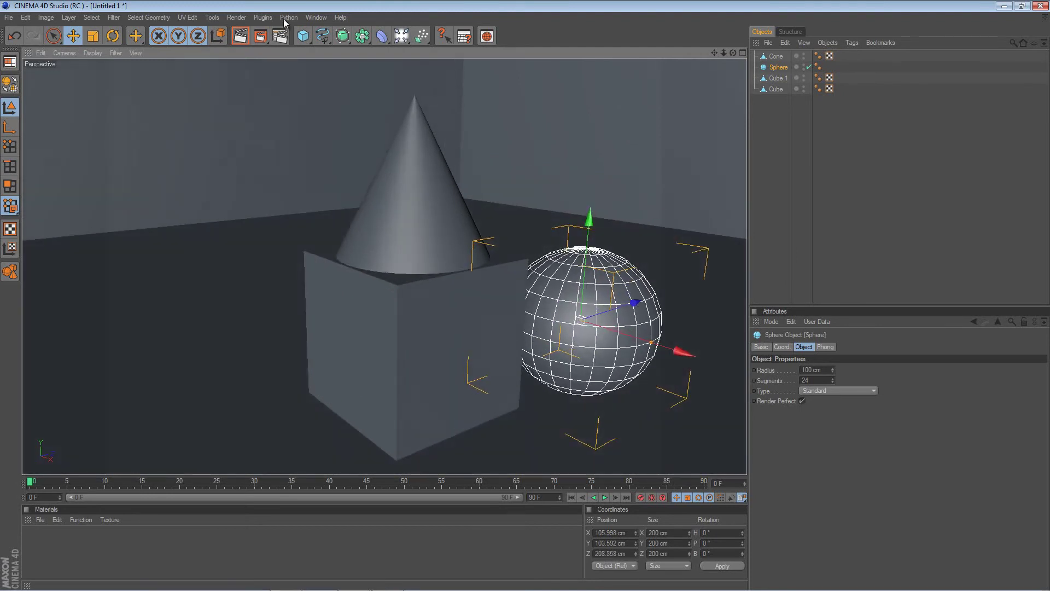
- Add a cylinder primitive and move it beside the small cube to about Y 78, Z -186 cm
{"action": "left_click_drag", "start_coordinate": [302, 39], "coordinate": [499, 45]}
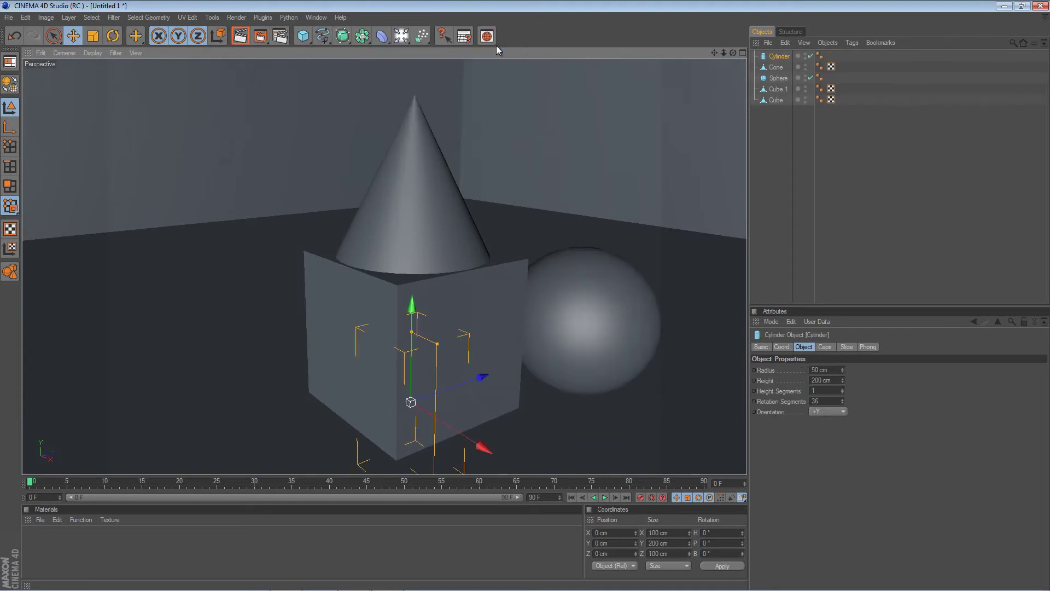
{"action": "left_click_drag", "start_coordinate": [412, 305], "coordinate": [413, 249]}
{"action": "mouse_move", "coordinate": [480, 328]}
{"action": "left_mouse_down"}
{"action": "mouse_move", "coordinate": [304, 368]}
{"action": "mouse_move", "coordinate": [475, 340]}
{"action": "left_mouse_up"}
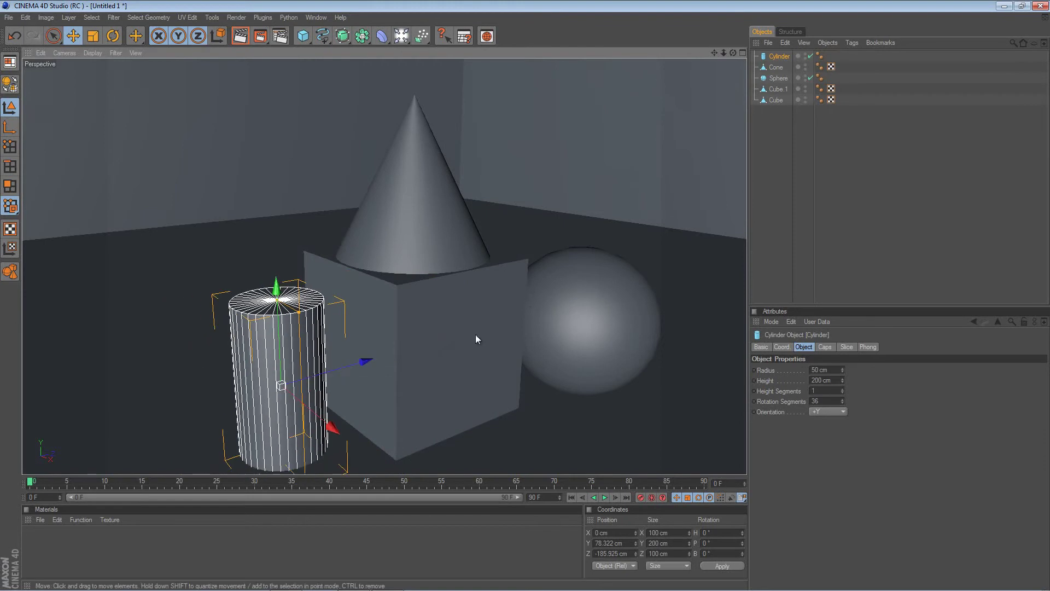
- Lay the cylinder down with a 90° pitch rotation and move it along X to about -157 cm
{"action": "left_click", "coordinate": [109, 37]}
{"action": "left_click_drag", "start_coordinate": [241, 353], "coordinate": [328, 312]}
{"action": "left_click", "coordinate": [713, 542]}
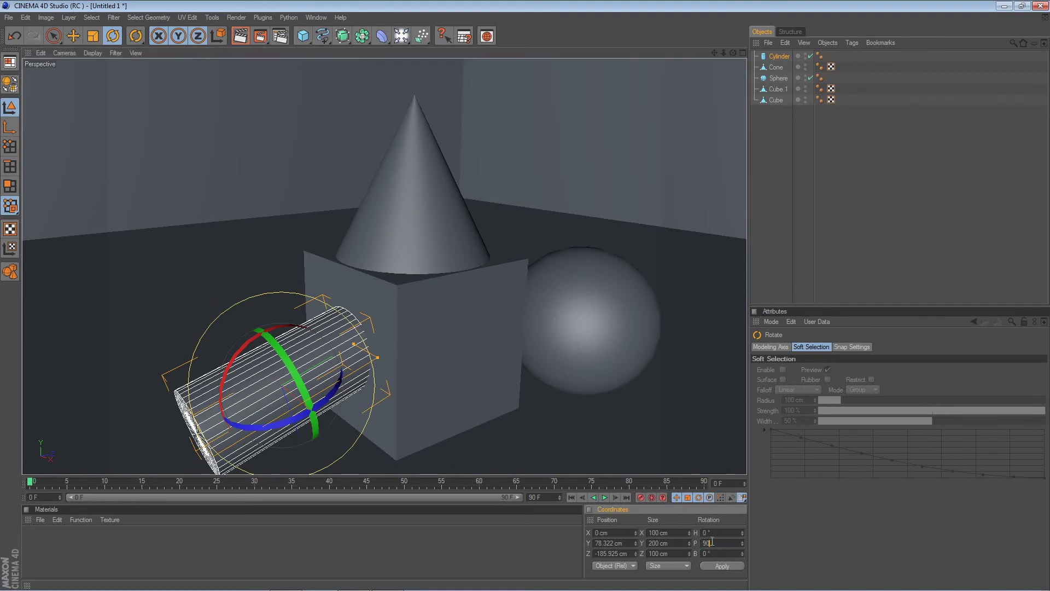
{"action": "key", "text": "Return"}
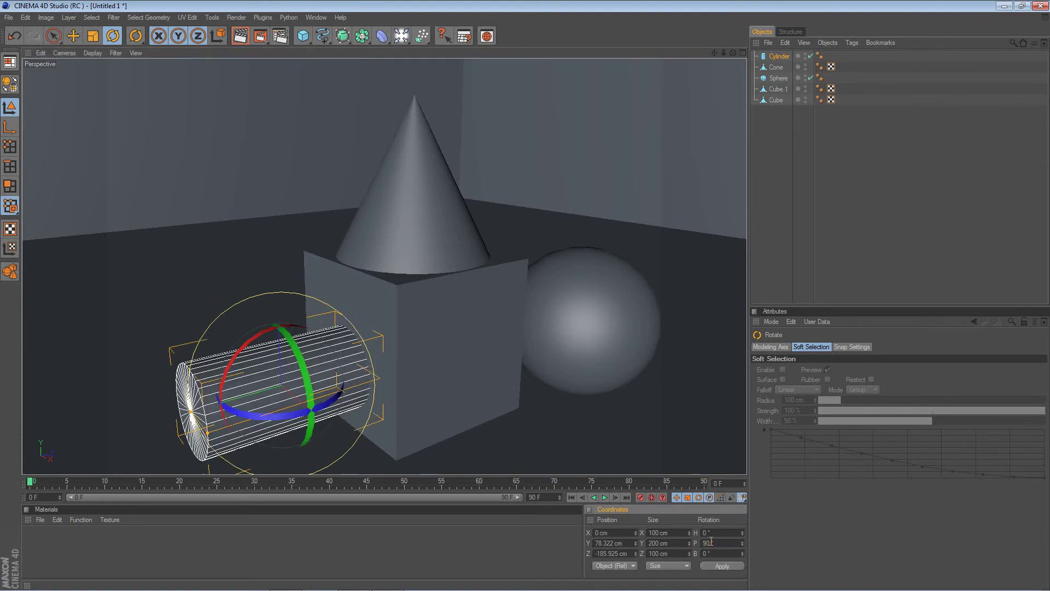
{"action": "left_click", "coordinate": [73, 37]}
{"action": "left_click_drag", "start_coordinate": [327, 420], "coordinate": [520, 298]}
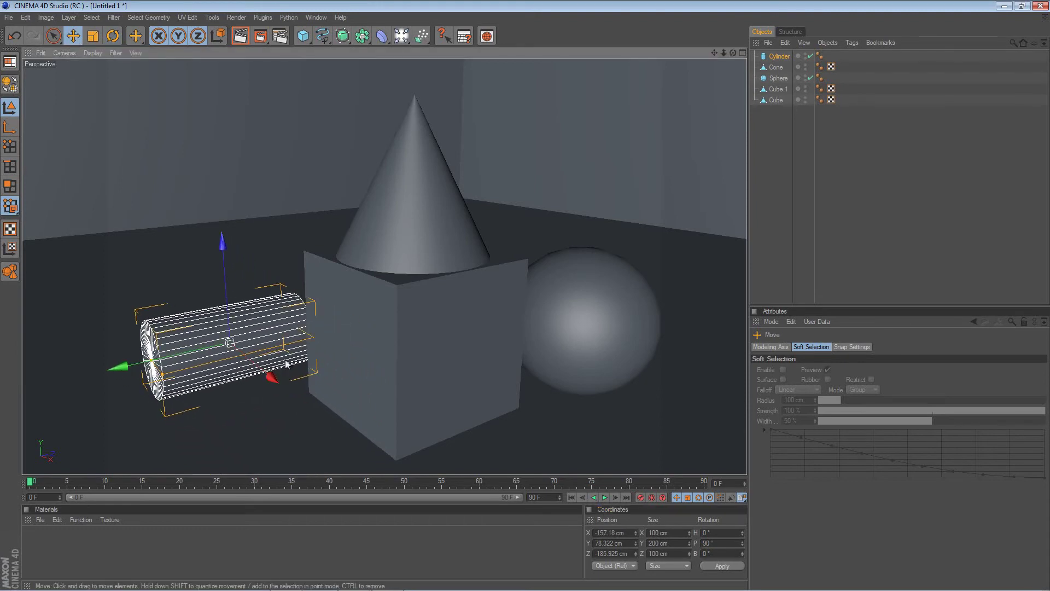
- Make the cylinder editable and shift it to about X -154, Z -171 cm beside the small cube
{"action": "left_click", "coordinate": [11, 85]}
{"action": "left_click_drag", "start_coordinate": [123, 366], "coordinate": [527, 300]}
{"action": "left_click_drag", "start_coordinate": [150, 360], "coordinate": [133, 364]}
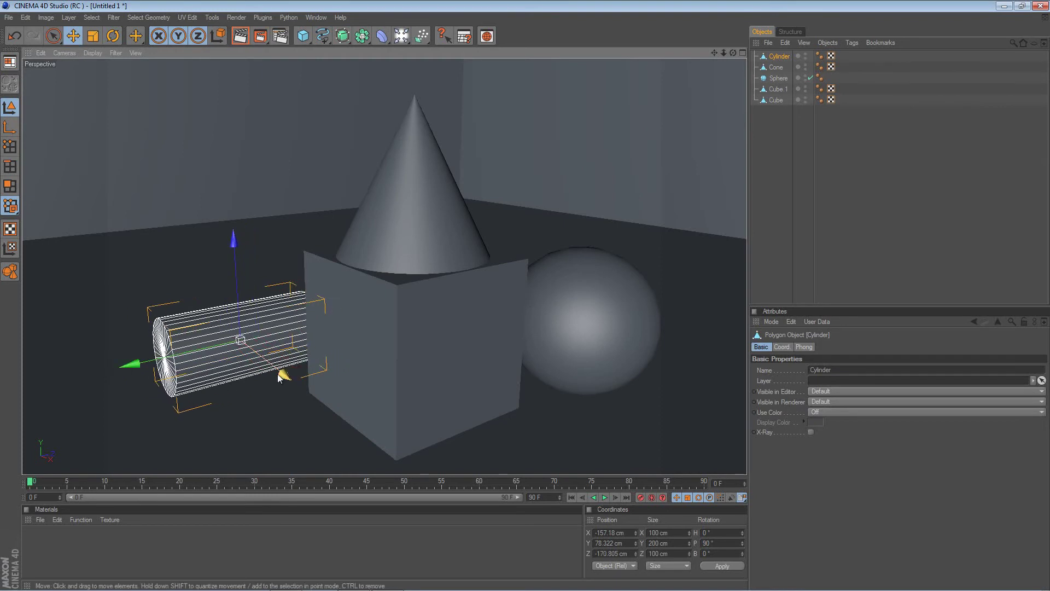
{"action": "left_click_drag", "start_coordinate": [281, 370], "coordinate": [288, 378]}
{"action": "left_click_drag", "start_coordinate": [134, 365], "coordinate": [130, 365]}
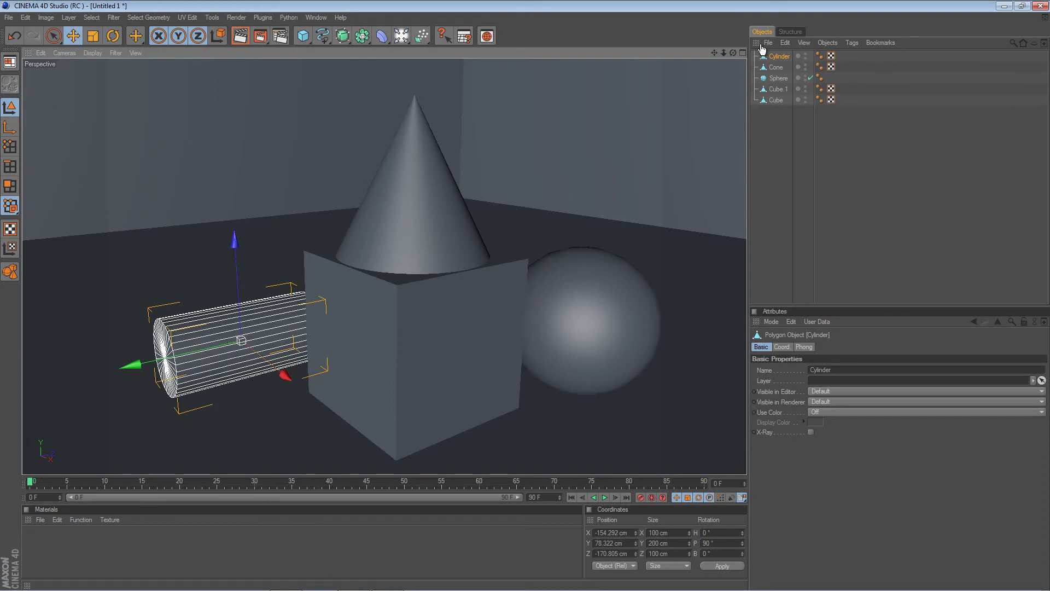
- Duplicate the cylinder and move the copy up to about X 18, Y 284 cm, in front of the cone
{"action": "left_click_drag", "start_coordinate": [778, 57], "coordinate": [779, 128]}
{"action": "left_click_drag", "start_coordinate": [282, 372], "coordinate": [355, 430]}
{"action": "left_click_drag", "start_coordinate": [296, 277], "coordinate": [290, 88]}
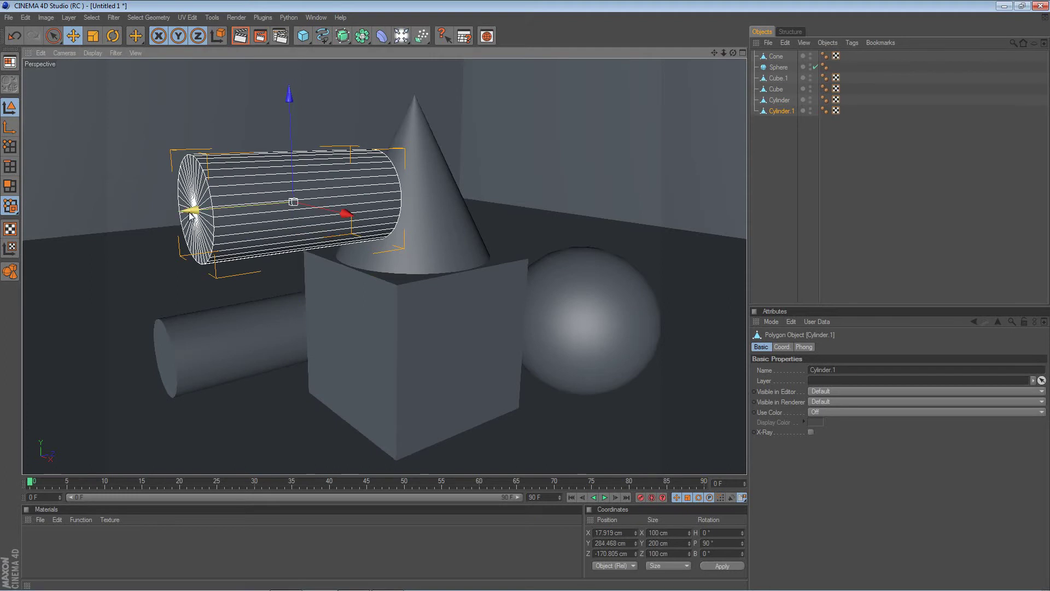
- Scale the cylinder copy down to about 48 cm in diameter and stretch it to about 207 cm long
{"action": "left_click", "coordinate": [93, 36]}
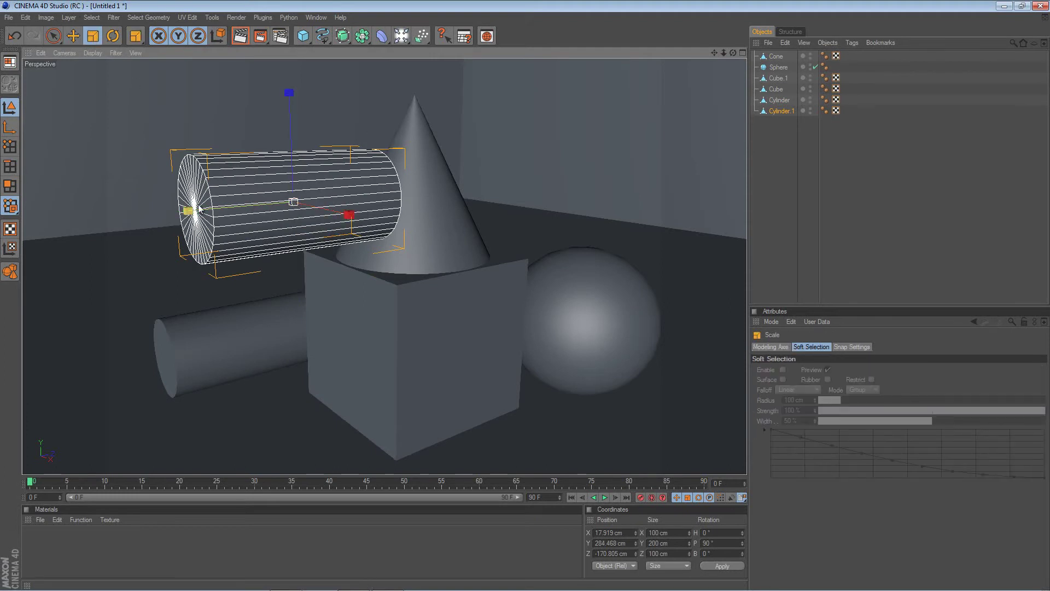
{"action": "left_click_drag", "start_coordinate": [295, 204], "coordinate": [526, 301]}
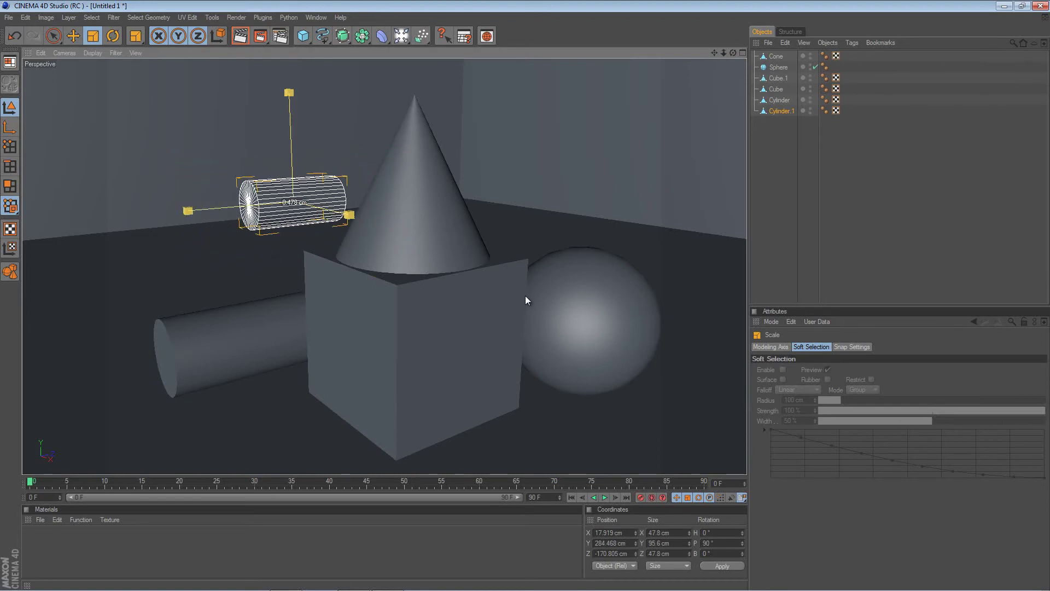
{"action": "left_click_drag", "start_coordinate": [188, 212], "coordinate": [528, 298]}
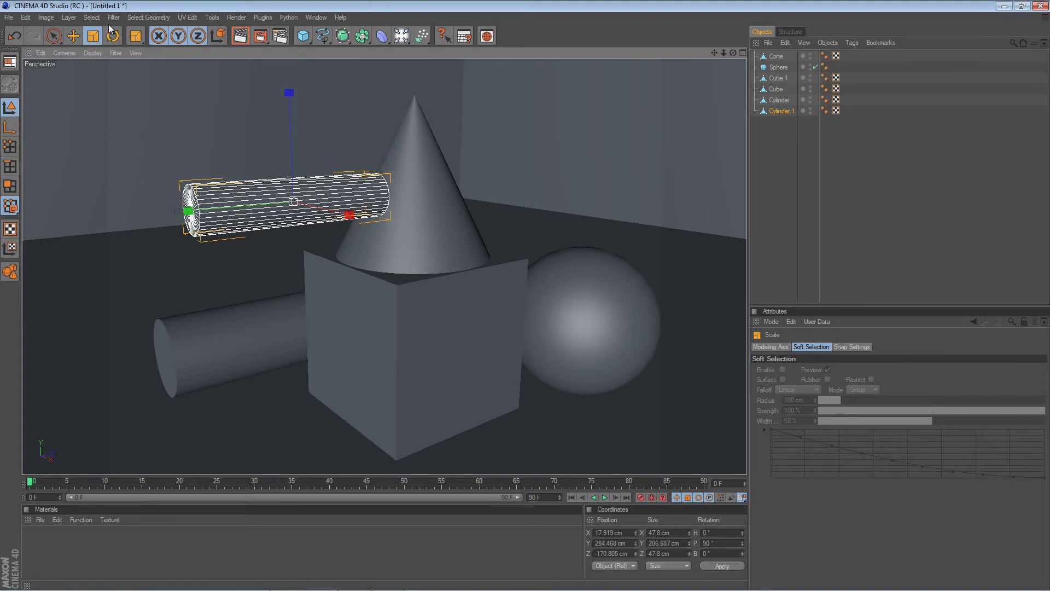
- Rotate the cylinder copy to a bank angle of 90°
{"action": "left_click", "coordinate": [113, 35]}
{"action": "left_click_drag", "start_coordinate": [275, 210], "coordinate": [336, 207]}
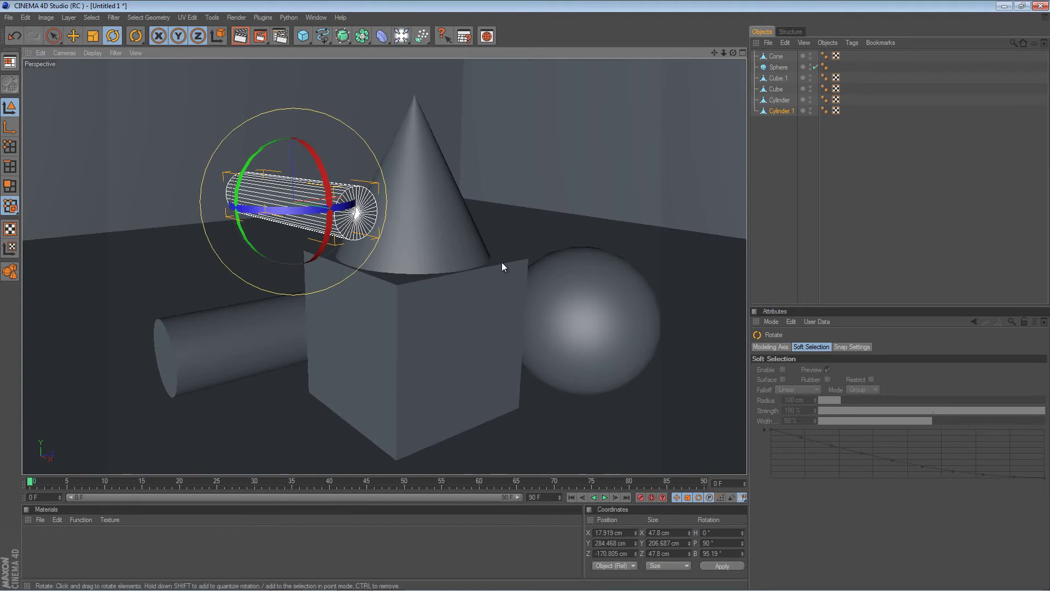
{"action": "left_click", "coordinate": [714, 554]}
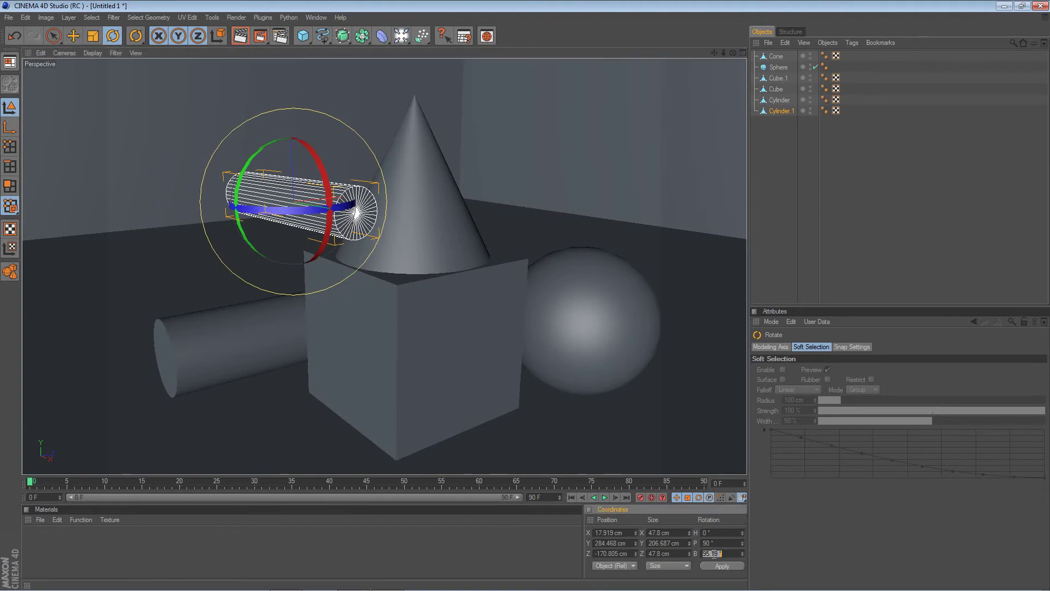
{"action": "key", "text": "Return"}
- Move the thin cylinder through the upper part of the cone, to about Y 311, Z -3 cm
{"action": "left_click", "coordinate": [73, 36]}
{"action": "left_click_drag", "start_coordinate": [377, 194], "coordinate": [529, 298]}
{"action": "left_click_drag", "start_coordinate": [412, 88], "coordinate": [412, 69]}
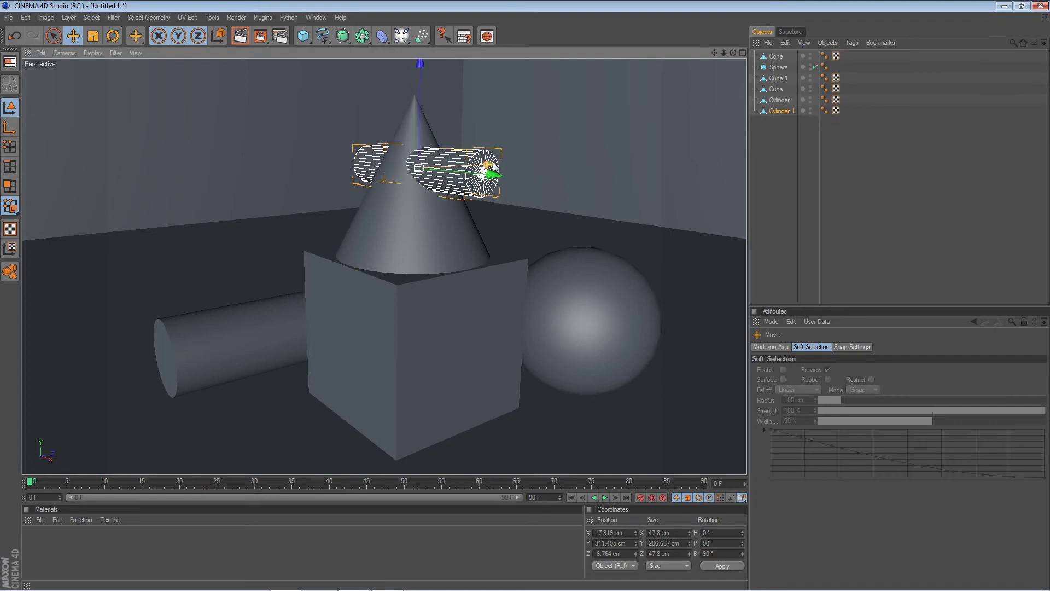
{"action": "left_click_drag", "start_coordinate": [527, 300], "coordinate": [527, 300]}
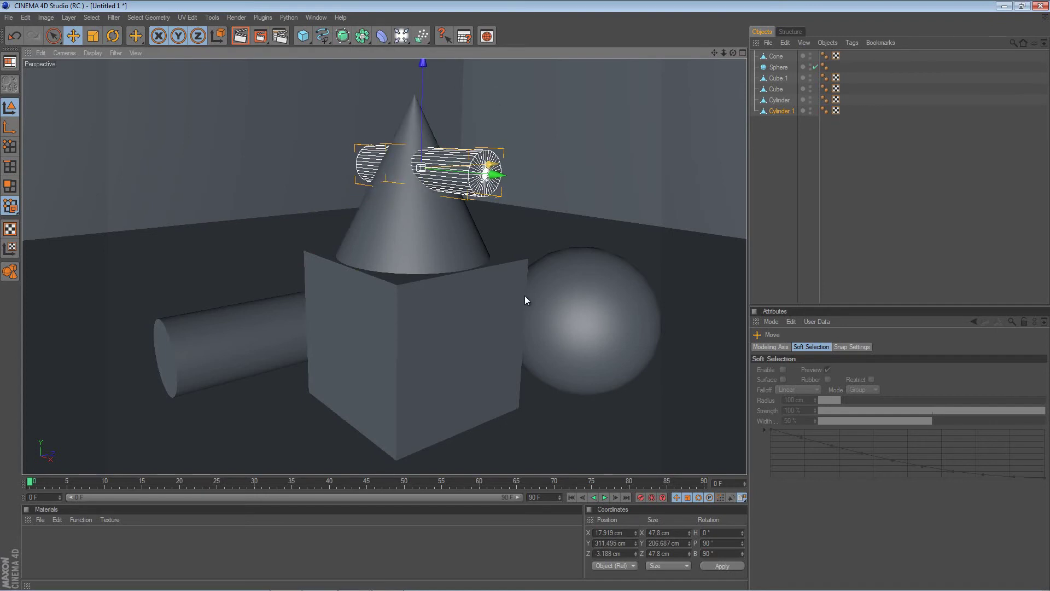
- Move the large room cube to about X 840, Z -906 cm so its corner sits closer behind the objects
{"action": "left_click_drag", "start_coordinate": [488, 230], "coordinate": [528, 298], "text": "alt"}
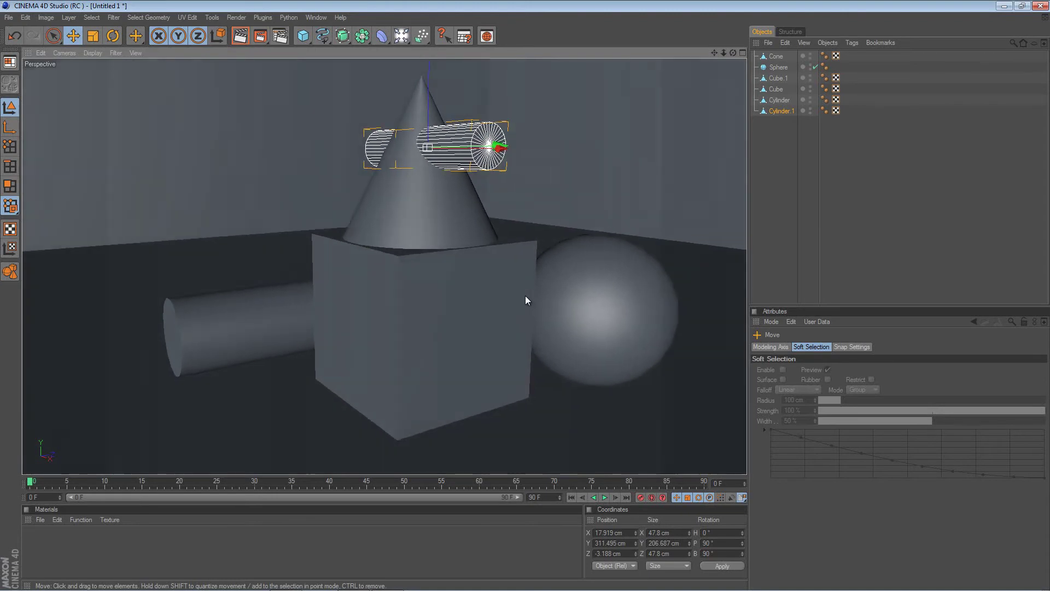
{"action": "scroll", "coordinate": [499, 300], "scroll_direction": "down", "scroll_amount": 5}
{"action": "left_click_drag", "start_coordinate": [617, 202], "coordinate": [582, 155], "text": "alt"}
{"action": "left_click", "coordinate": [438, 150]}
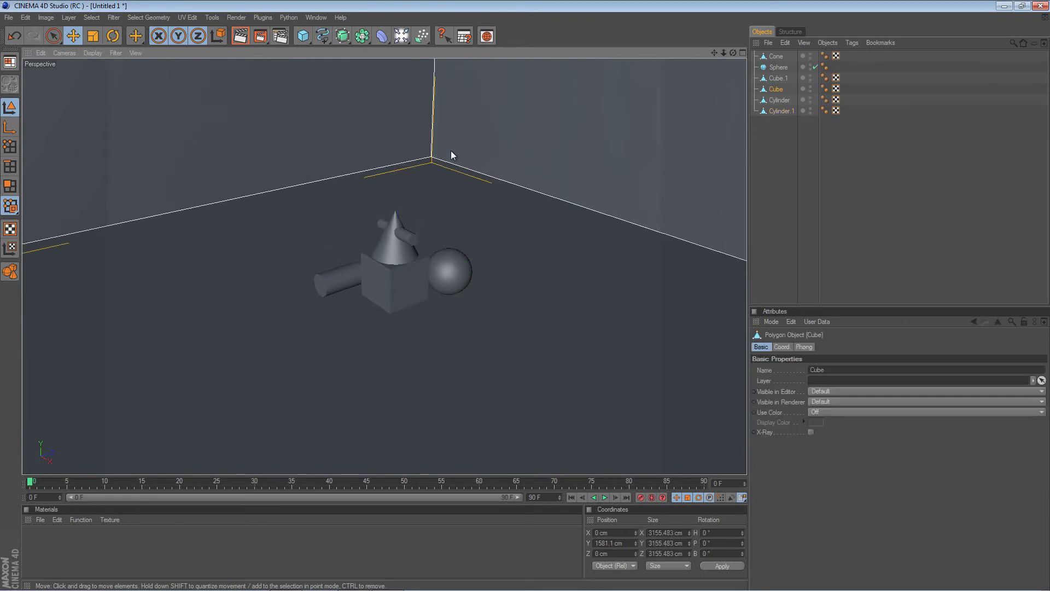
{"action": "scroll", "coordinate": [503, 294], "scroll_direction": "down", "scroll_amount": 3}
{"action": "scroll", "coordinate": [504, 299], "scroll_direction": "down", "scroll_amount": 1}
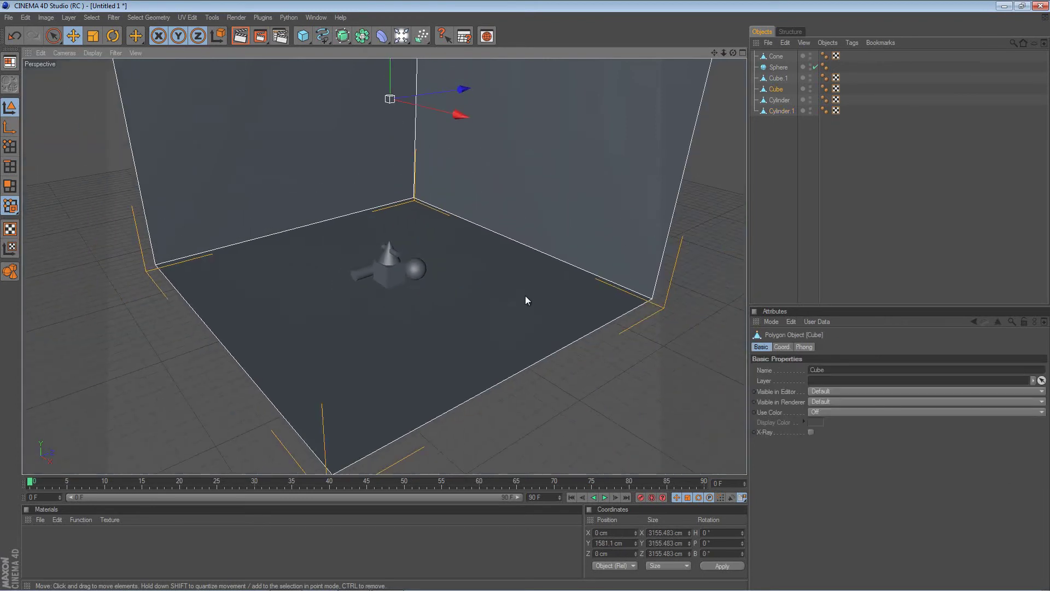
{"action": "left_click_drag", "start_coordinate": [464, 88], "coordinate": [527, 300]}
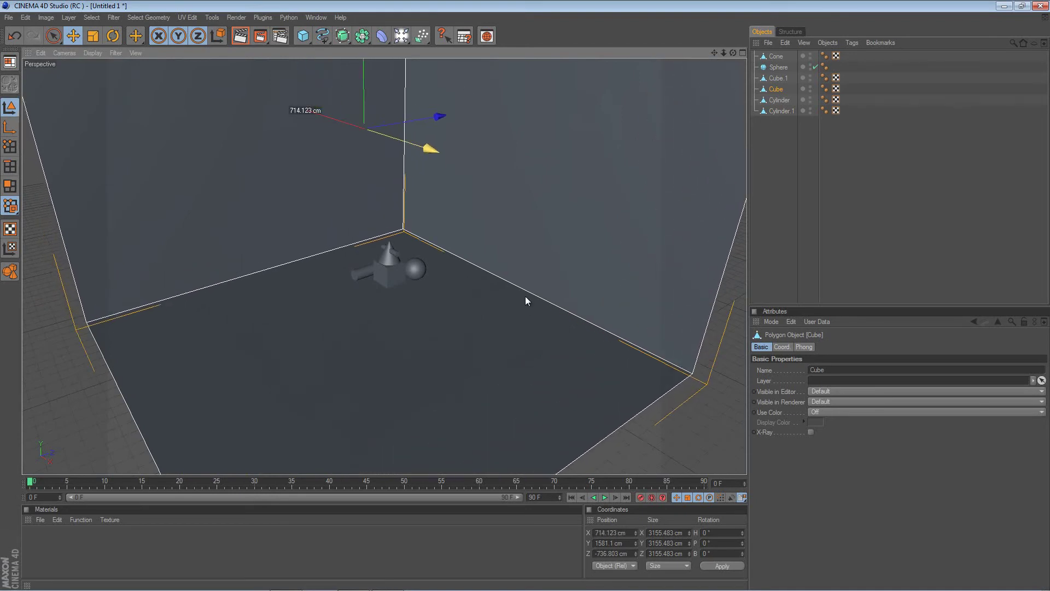
{"action": "left_click_drag", "start_coordinate": [442, 117], "coordinate": [529, 302]}
- Add an omni light to the scene
{"action": "scroll", "coordinate": [594, 292], "scroll_direction": "up", "scroll_amount": 5}
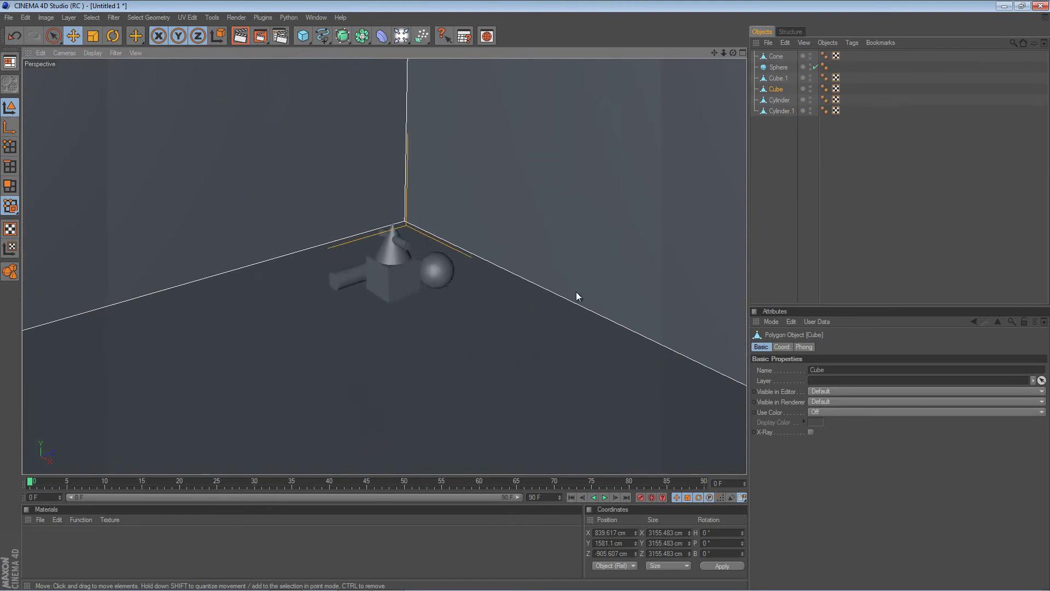
{"action": "left_click_drag", "start_coordinate": [373, 224], "coordinate": [527, 300], "text": "alt"}
{"action": "scroll", "coordinate": [525, 297], "scroll_direction": "up", "scroll_amount": 5}
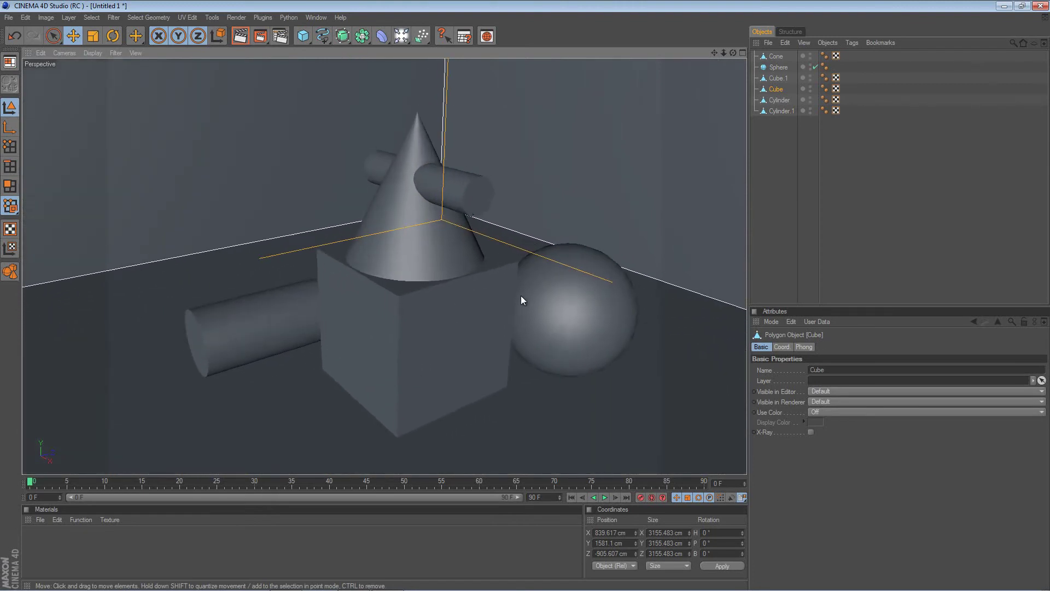
{"action": "scroll", "coordinate": [525, 298], "scroll_direction": "down", "scroll_amount": 6}
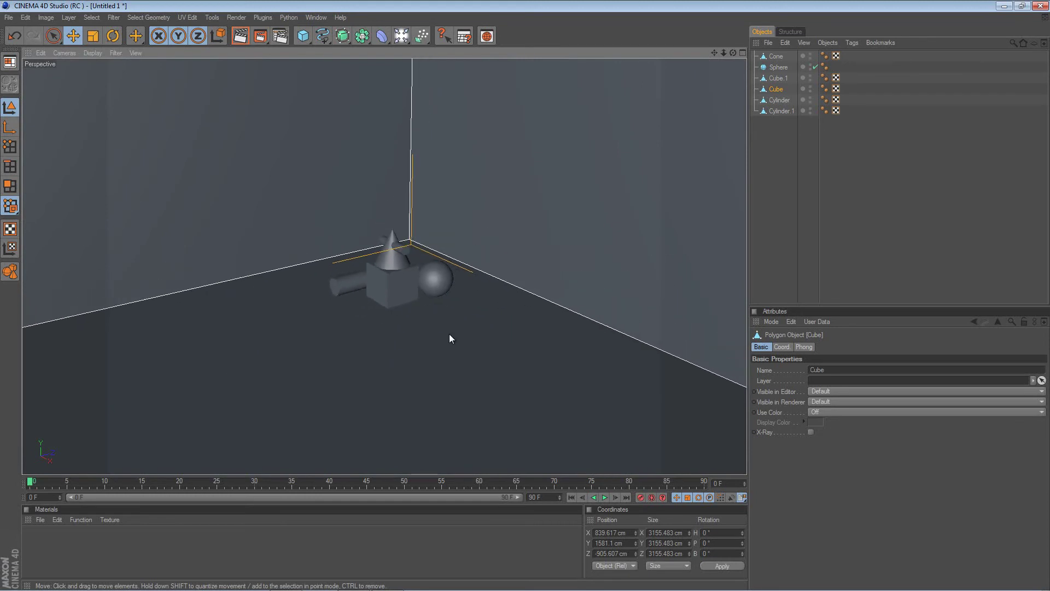
{"action": "left_click", "coordinate": [403, 35]}
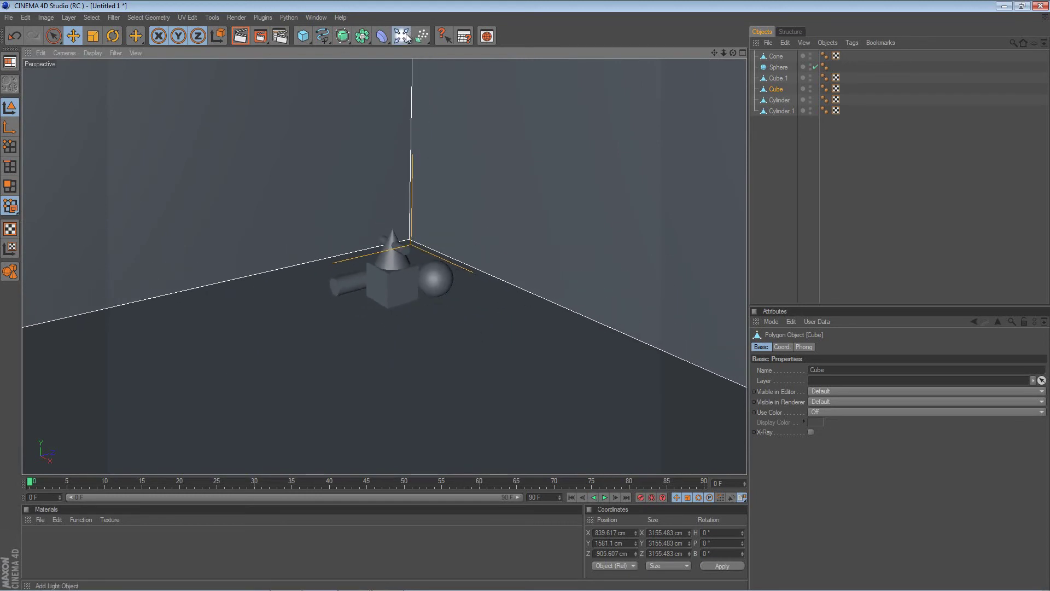
{"action": "left_click", "coordinate": [428, 41]}
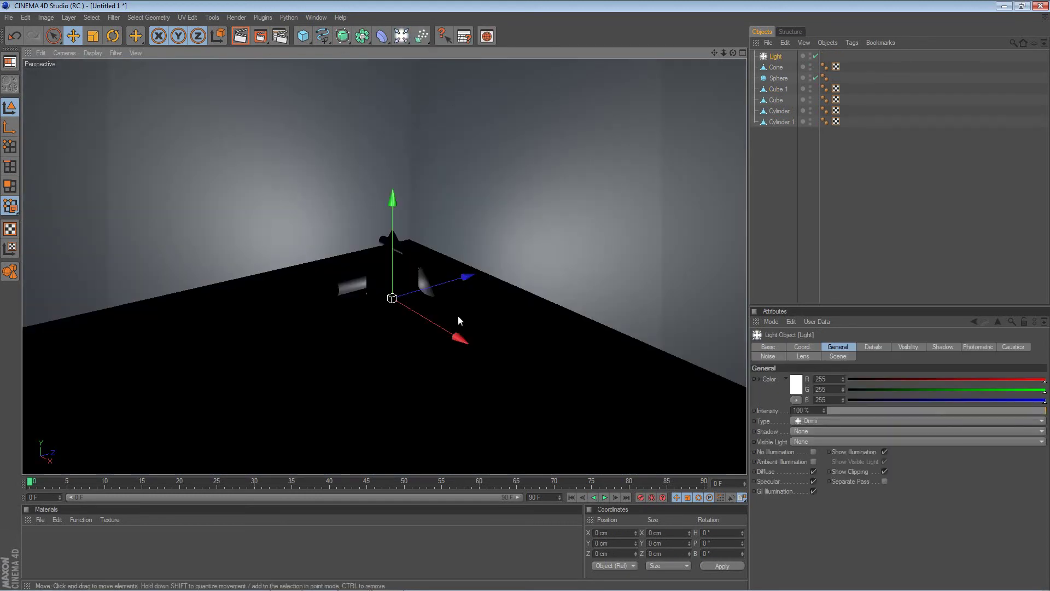
- Move the light high above the objects to about X 751, Y 1136, Z 175 cm
{"action": "left_click_drag", "start_coordinate": [459, 340], "coordinate": [564, 286]}
{"action": "left_click_drag", "start_coordinate": [486, 215], "coordinate": [525, 296]}
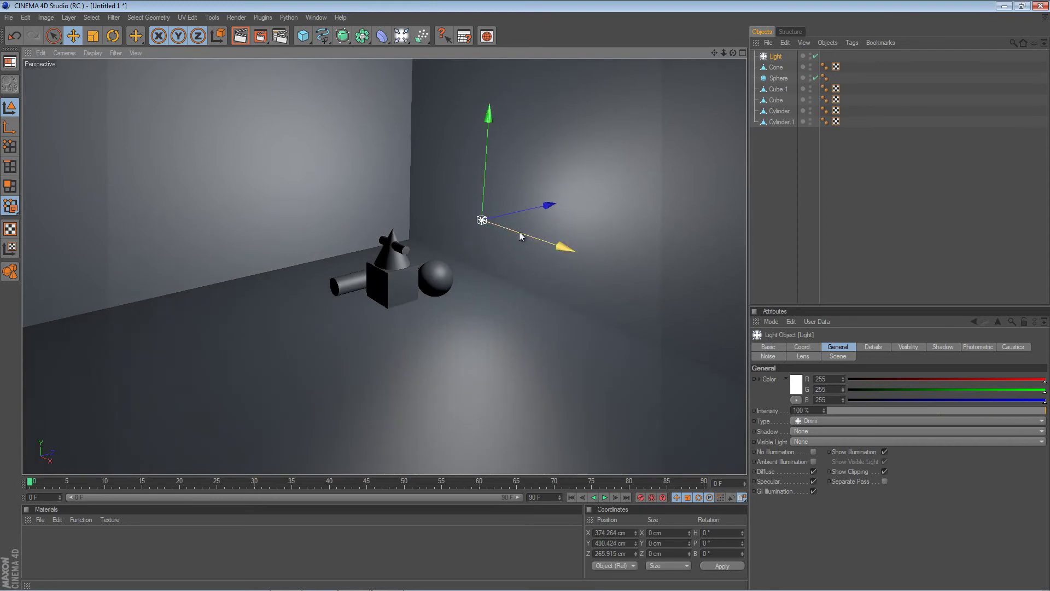
{"action": "left_click_drag", "start_coordinate": [547, 206], "coordinate": [525, 296]}
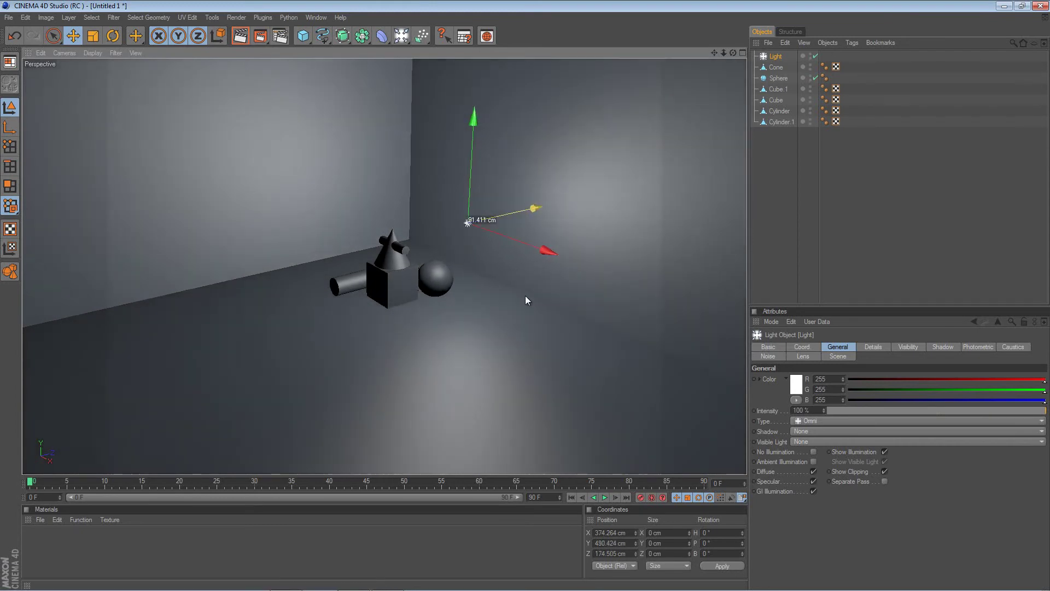
{"action": "left_click_drag", "start_coordinate": [525, 296], "coordinate": [526, 298]}
{"action": "left_click_drag", "start_coordinate": [473, 120], "coordinate": [526, 291]}
{"action": "left_click_drag", "start_coordinate": [557, 81], "coordinate": [525, 295]}
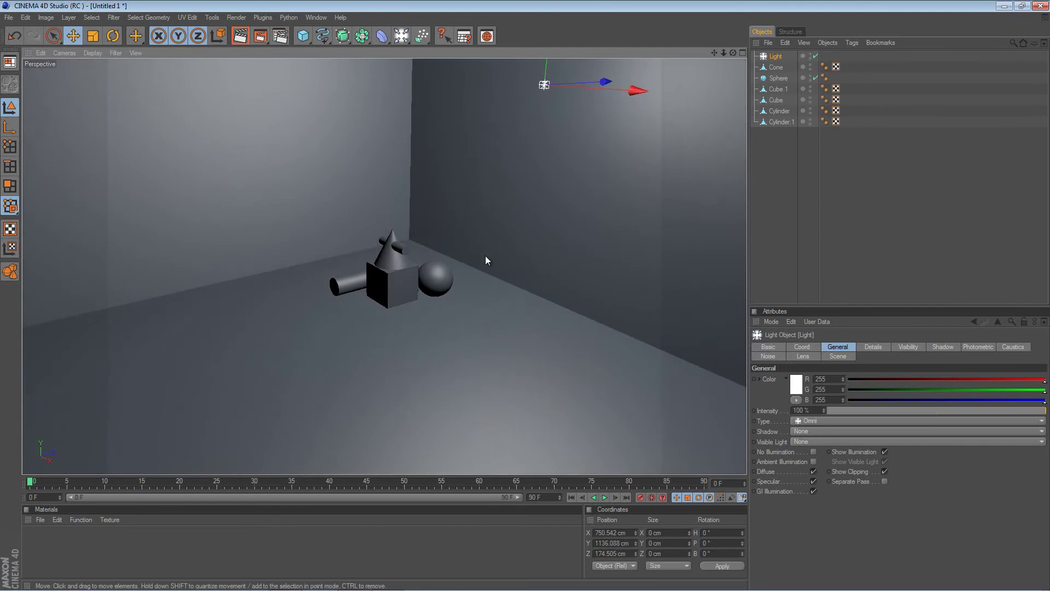
- Set the light's shadow type to Raytraced (Hard)
{"action": "left_click", "coordinate": [949, 347]}
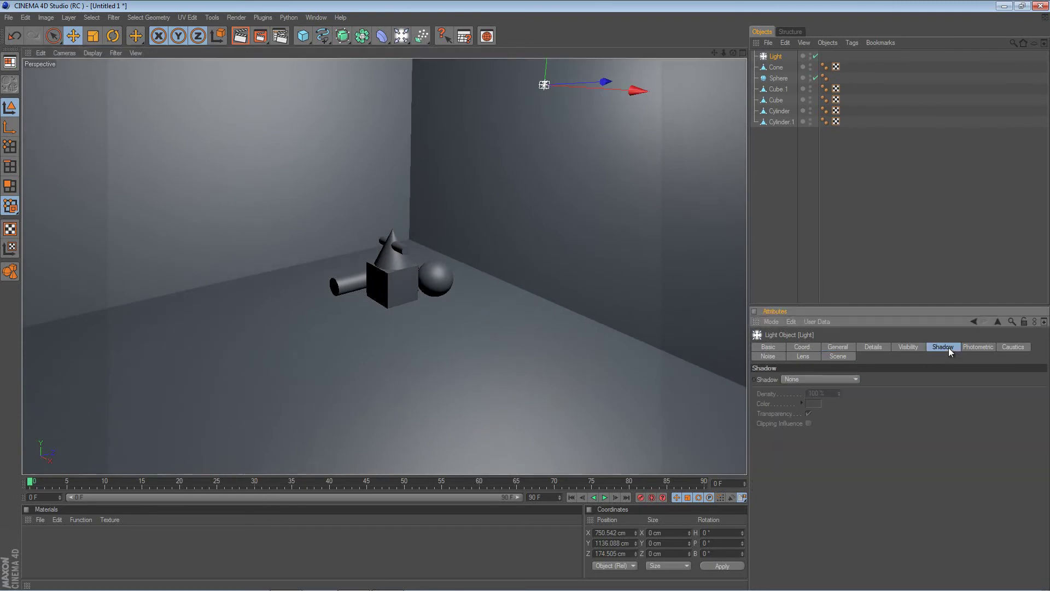
{"action": "left_click", "coordinate": [857, 379]}
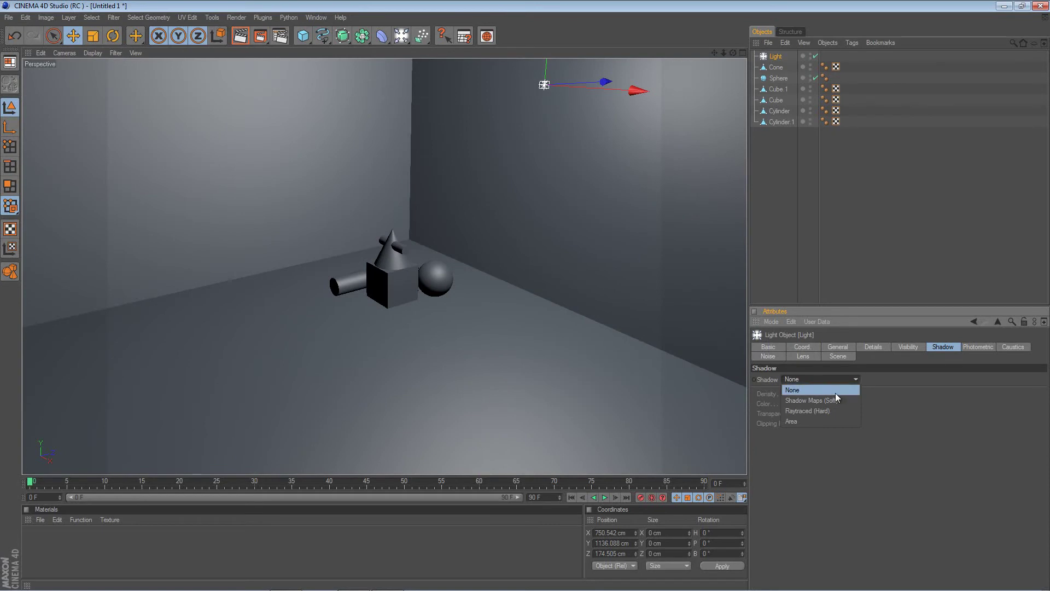
{"action": "left_click", "coordinate": [822, 412]}
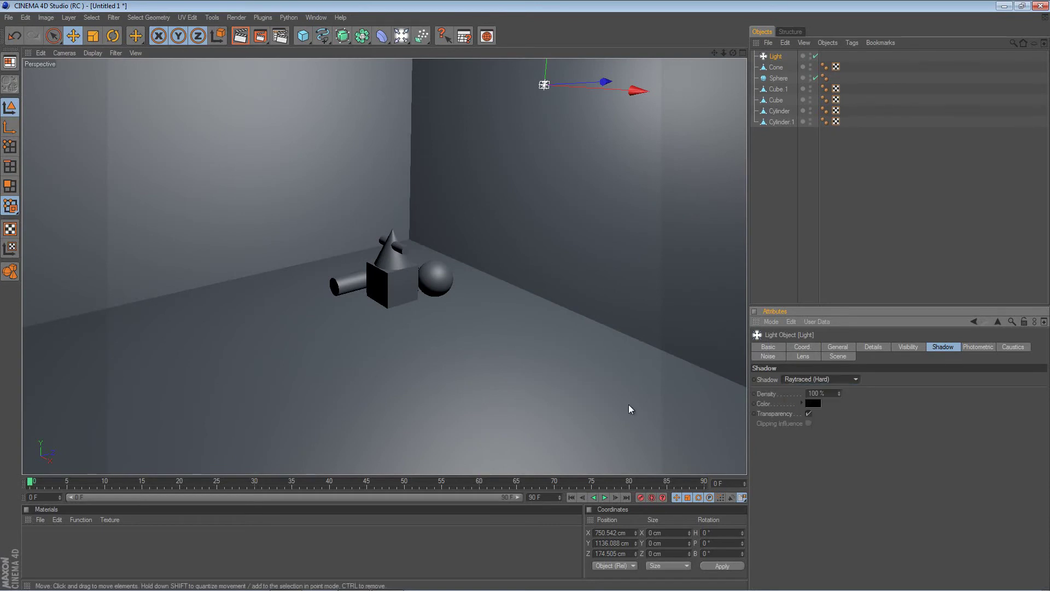
- Load the Guibourtia_doors material preset from the CINEMA 4D wood materials
{"action": "right_click_drag", "start_coordinate": [315, 343], "coordinate": [556, 295], "text": "alt"}
{"action": "scroll", "coordinate": [556, 300], "scroll_direction": "up", "scroll_amount": 2}
{"action": "left_click", "coordinate": [40, 520]}
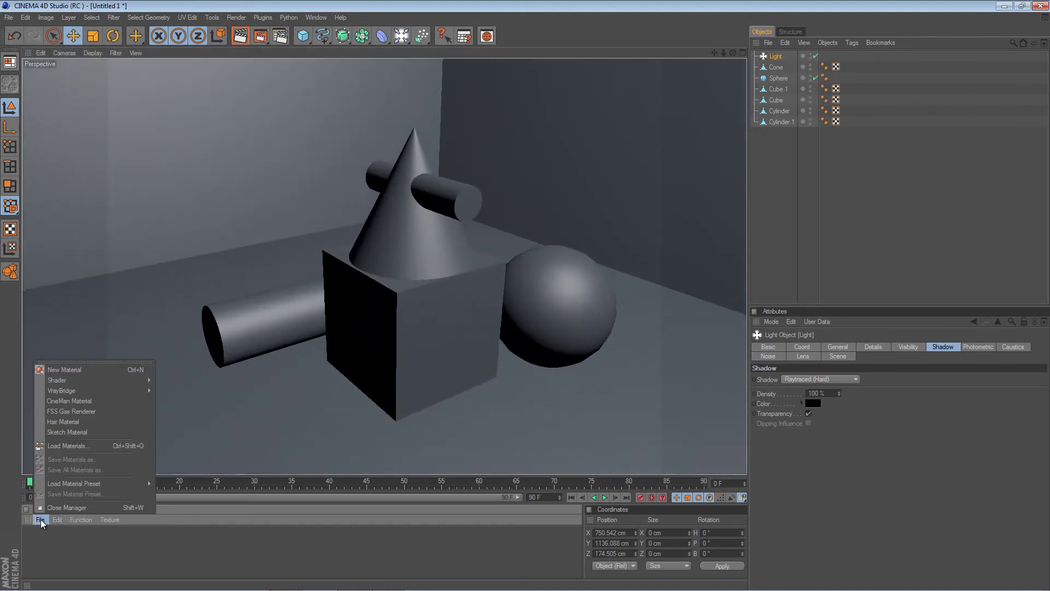
{"action": "mouse_move", "coordinate": [61, 485]}
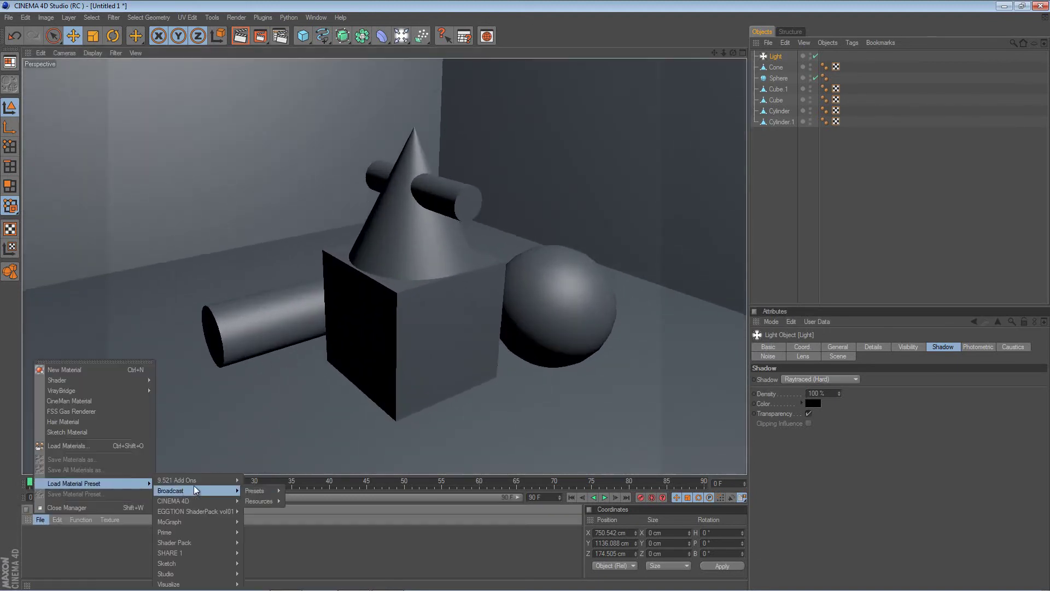
{"action": "mouse_move", "coordinate": [192, 501]}
{"action": "mouse_move", "coordinate": [272, 501]}
{"action": "mouse_move", "coordinate": [296, 584]}
{"action": "mouse_move", "coordinate": [358, 584]}
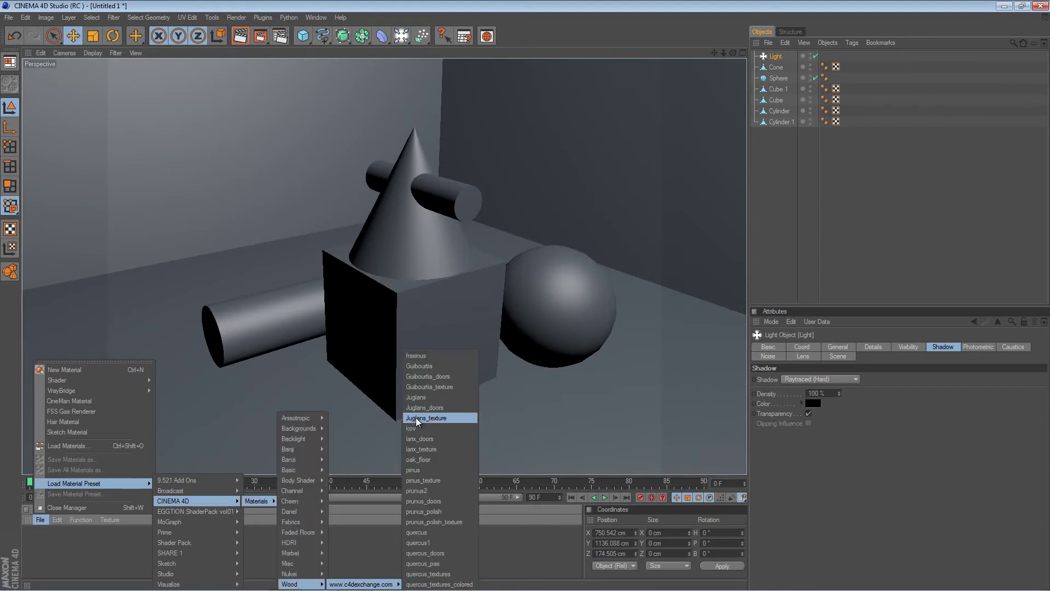
{"action": "left_click", "coordinate": [418, 378]}
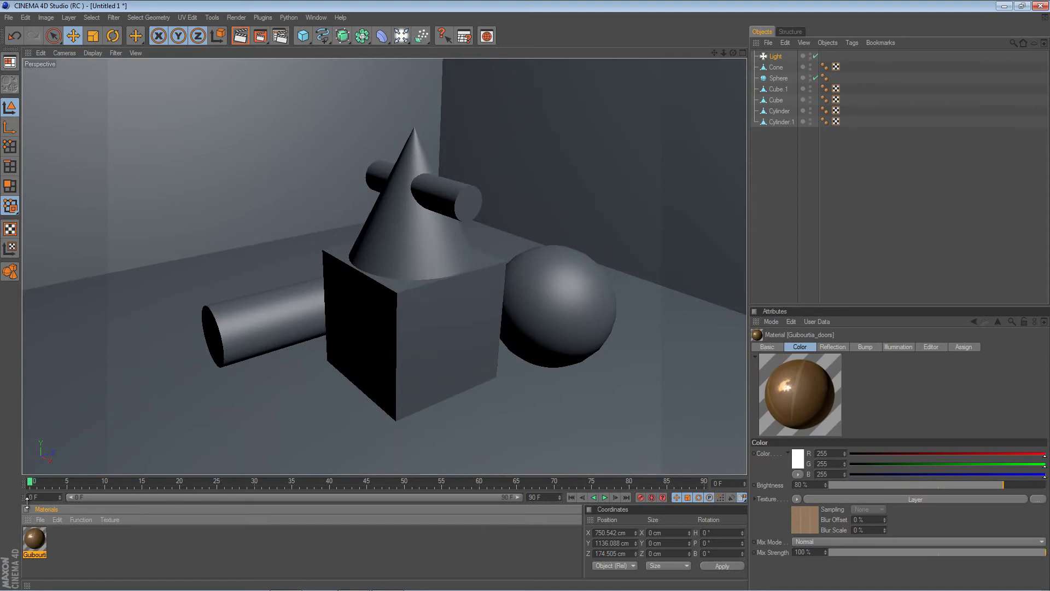
- Load the Juglans_doors material preset from the same wood collection
{"action": "left_click", "coordinate": [41, 520]}
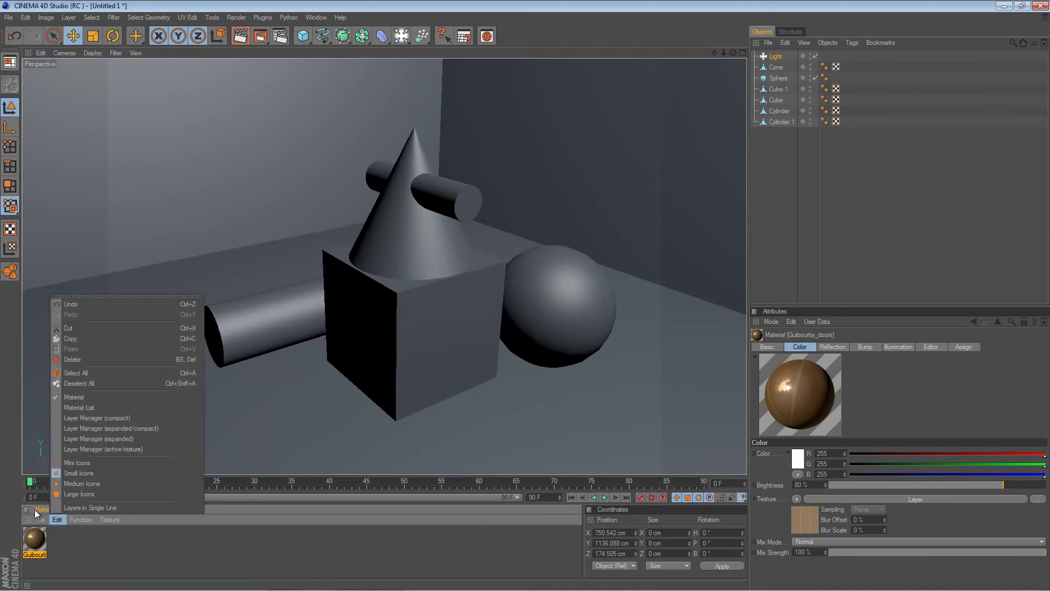
{"action": "mouse_move", "coordinate": [180, 500]}
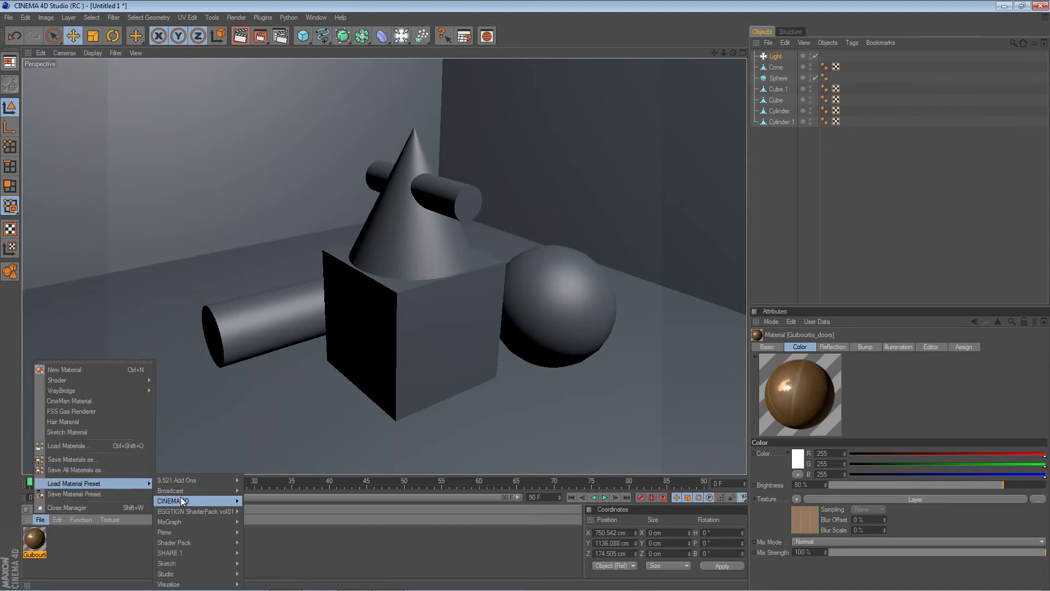
{"action": "mouse_move", "coordinate": [256, 501]}
{"action": "mouse_move", "coordinate": [298, 584]}
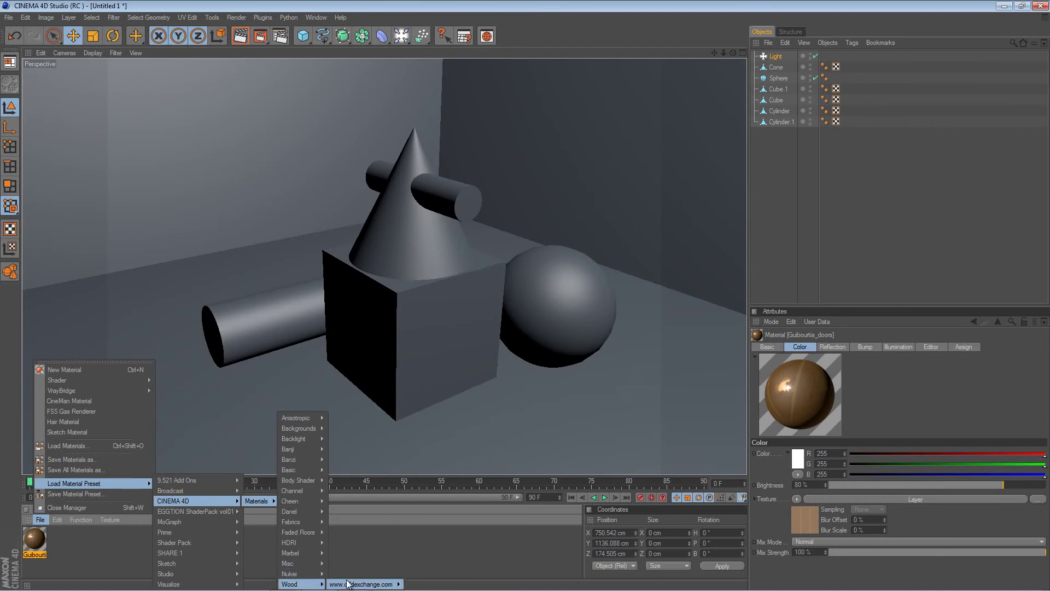
{"action": "mouse_move", "coordinate": [361, 584]}
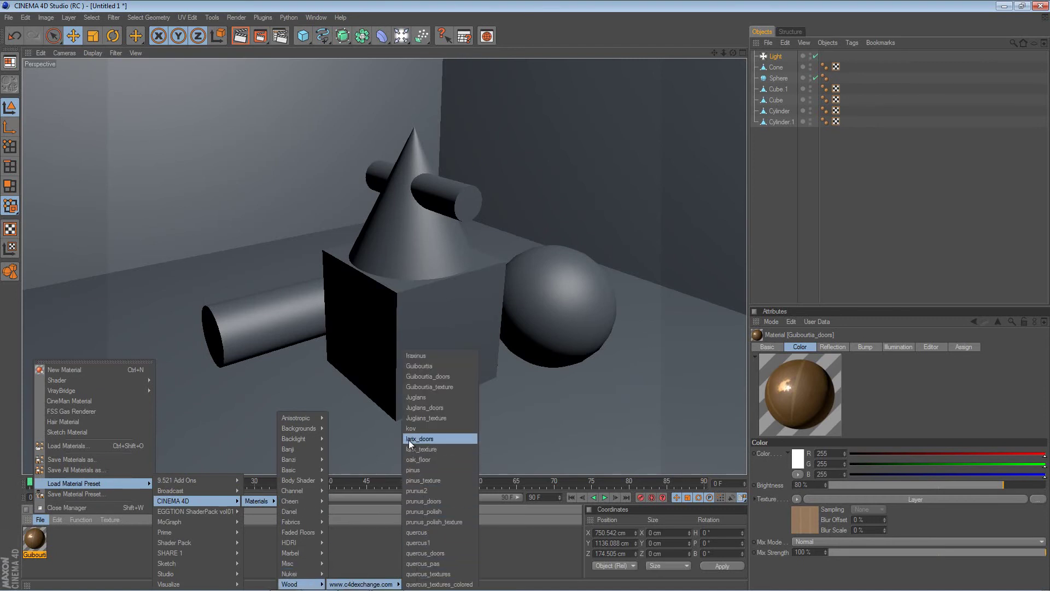
{"action": "left_click", "coordinate": [415, 407]}
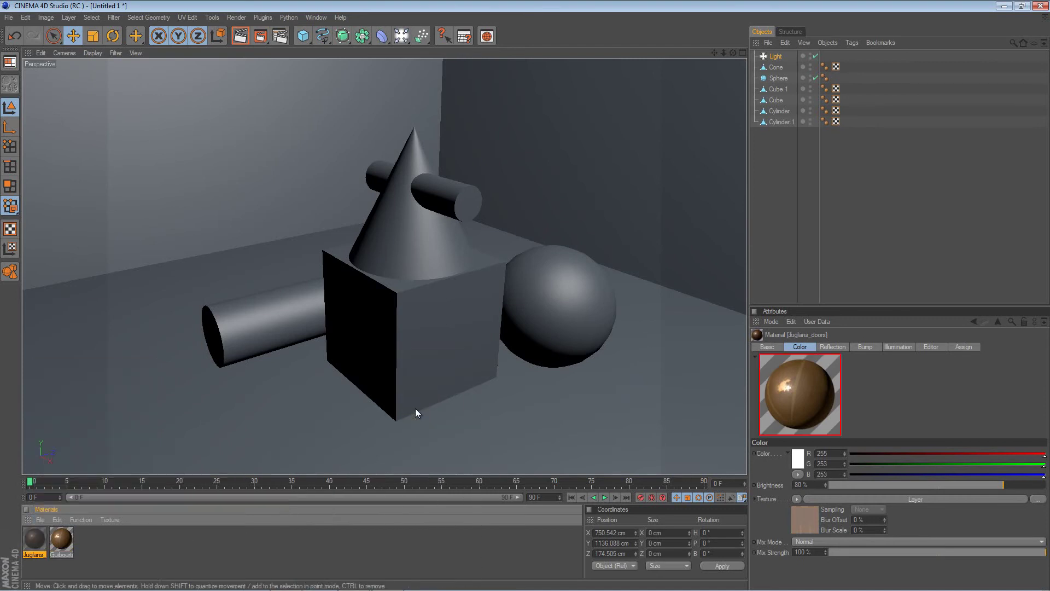
- Load the larix_doors material preset from the CINEMA 4D wood materials
{"action": "left_click", "coordinate": [41, 519]}
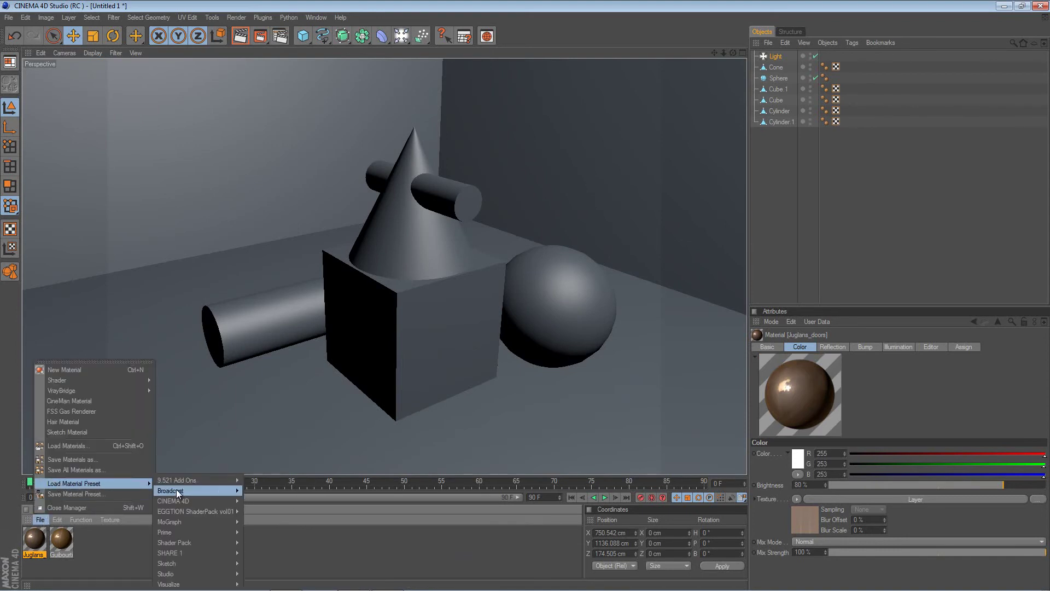
{"action": "mouse_move", "coordinate": [267, 500]}
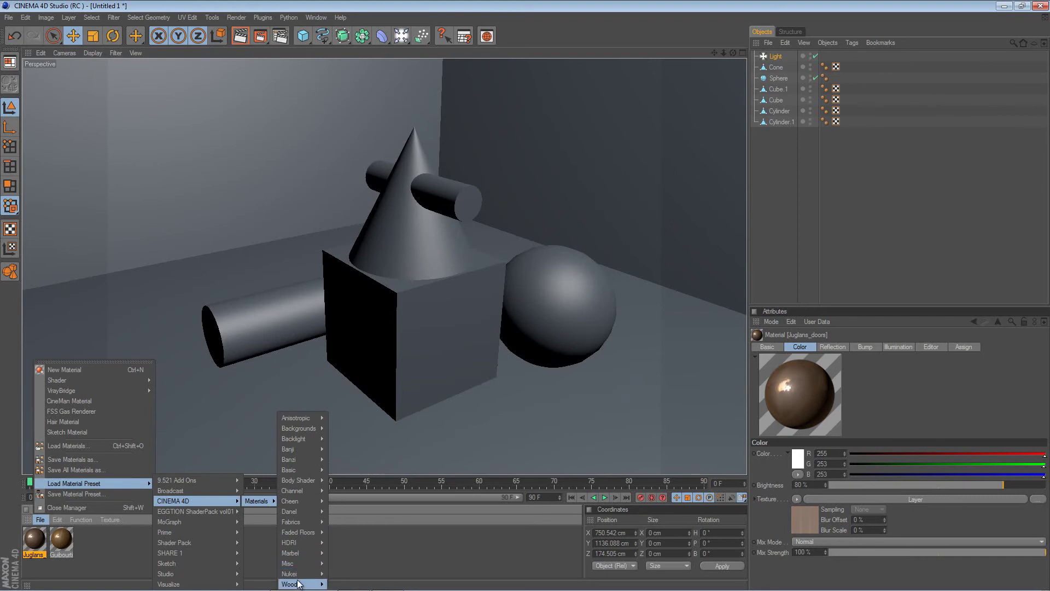
{"action": "mouse_move", "coordinate": [290, 584]}
{"action": "mouse_move", "coordinate": [369, 585]}
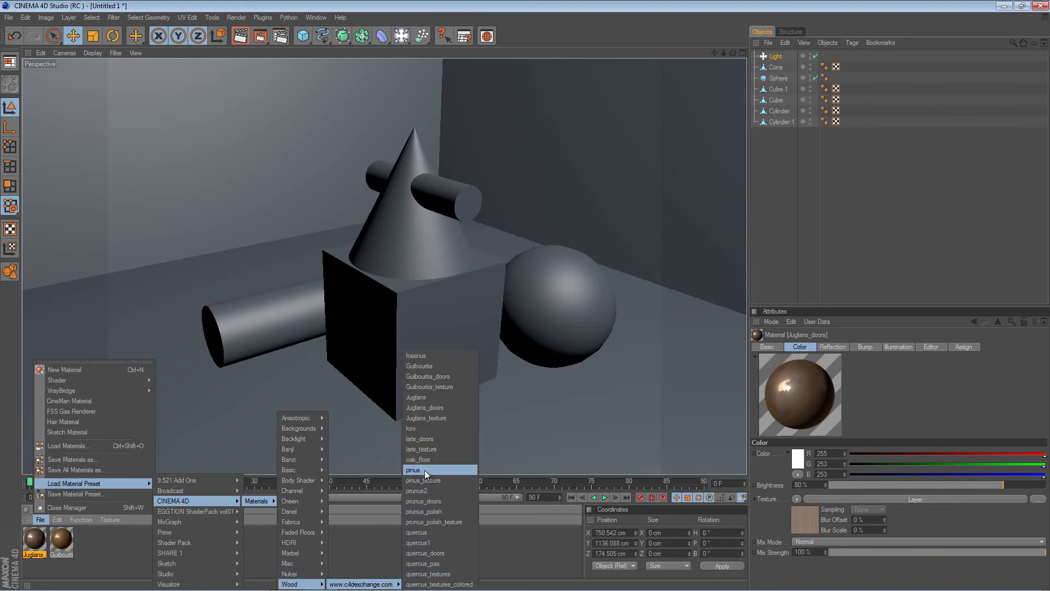
{"action": "left_click", "coordinate": [427, 438]}
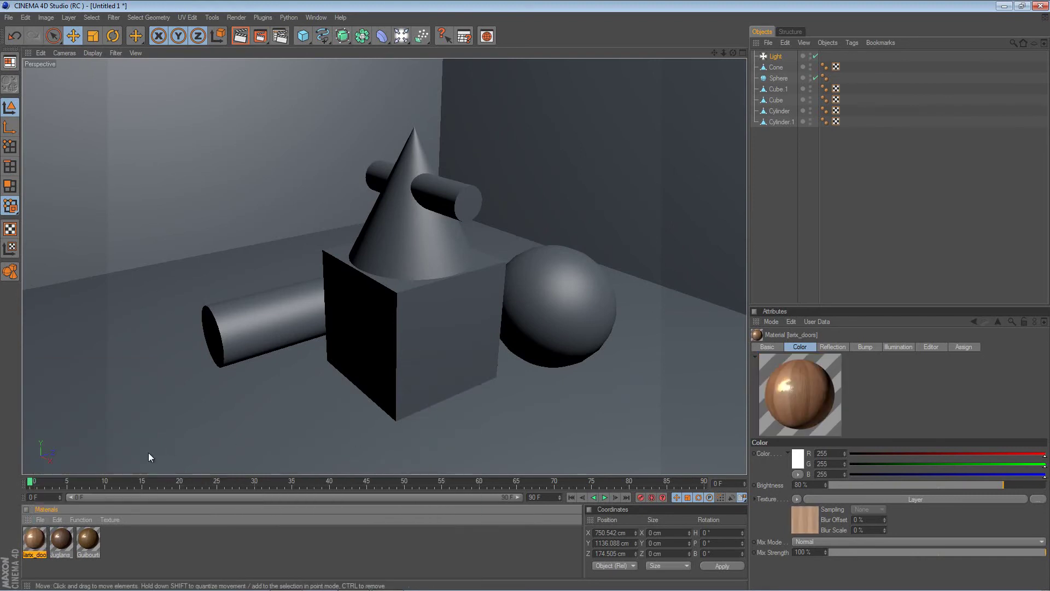
- Load the prunus_doors material preset from the CINEMA 4D wood collection
{"action": "left_click", "coordinate": [40, 520]}
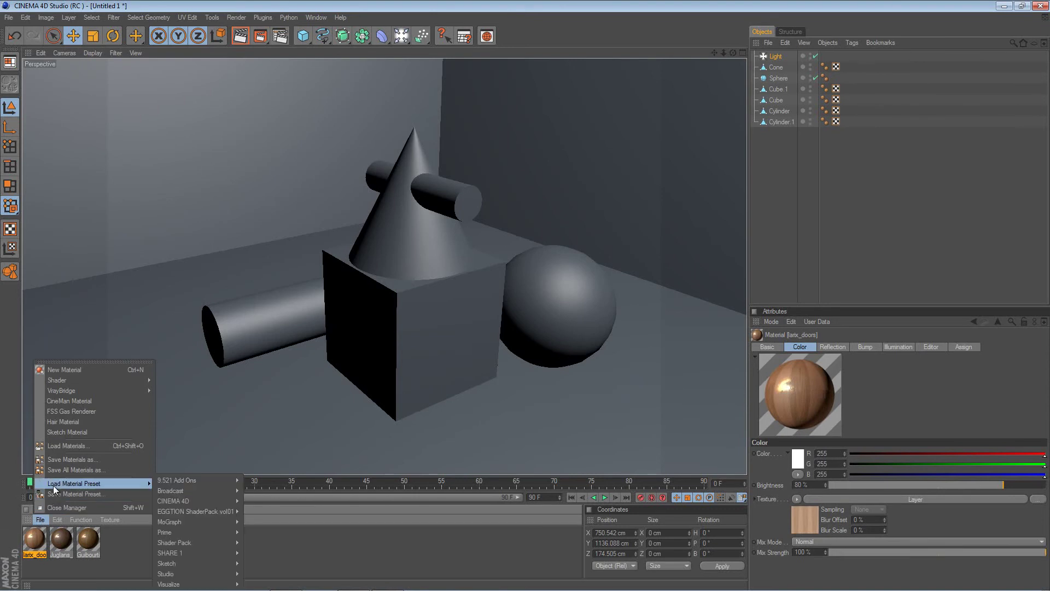
{"action": "mouse_move", "coordinate": [198, 490]}
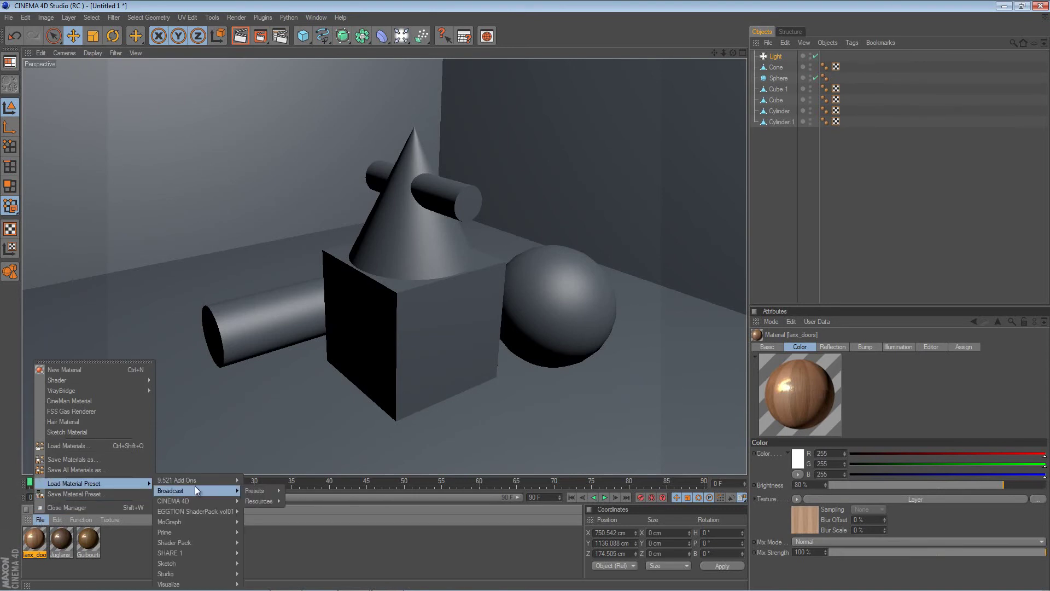
{"action": "mouse_move", "coordinate": [254, 503]}
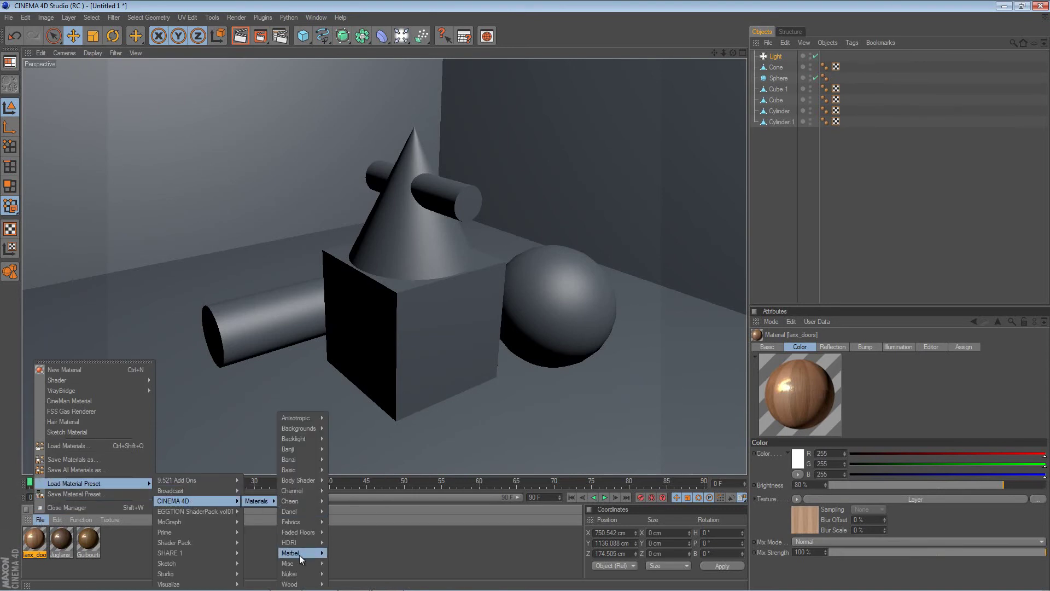
{"action": "mouse_move", "coordinate": [290, 584]}
{"action": "mouse_move", "coordinate": [361, 583]}
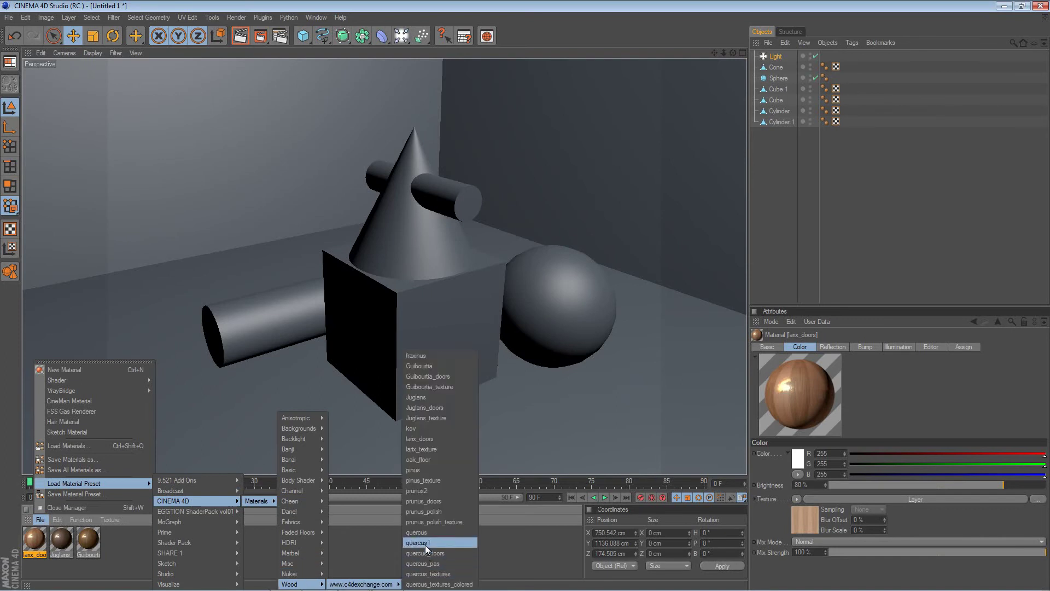
{"action": "left_click", "coordinate": [422, 501]}
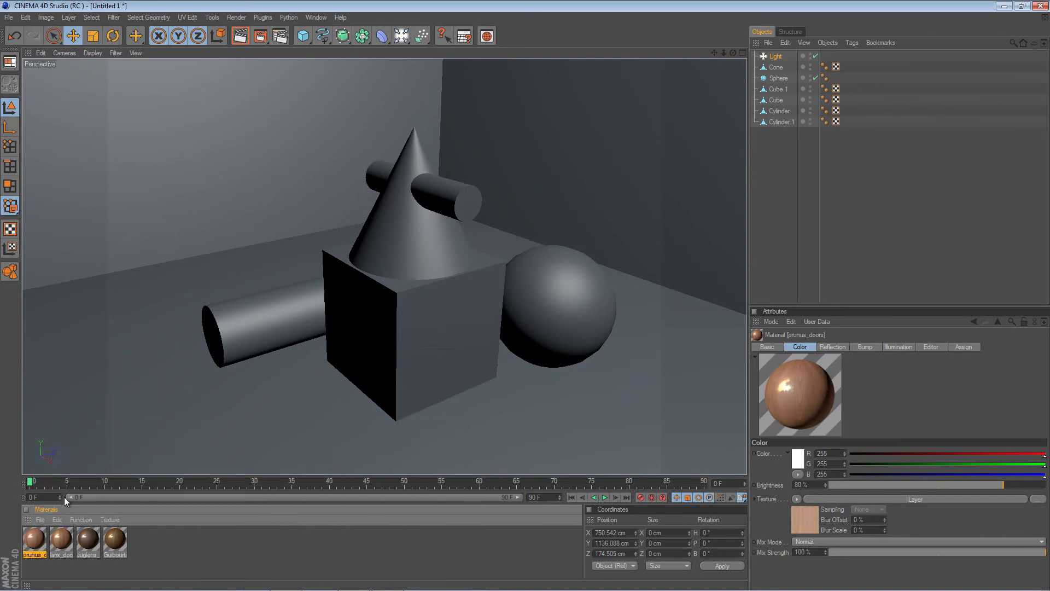
- Load the quercus_doors material preset from the same wood collection
{"action": "left_click", "coordinate": [40, 519]}
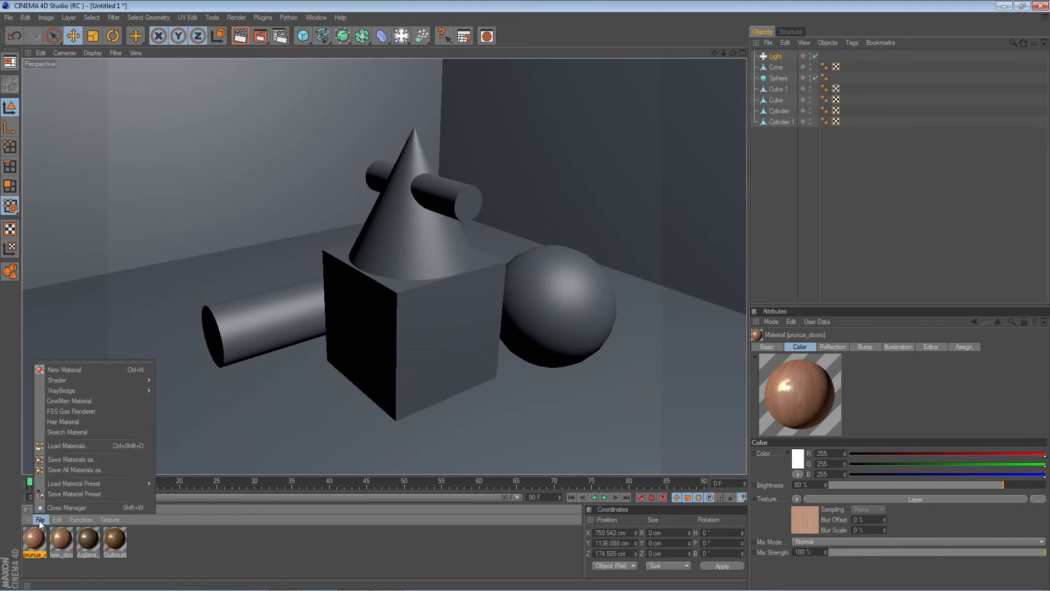
{"action": "mouse_move", "coordinate": [114, 484]}
{"action": "mouse_move", "coordinate": [179, 484]}
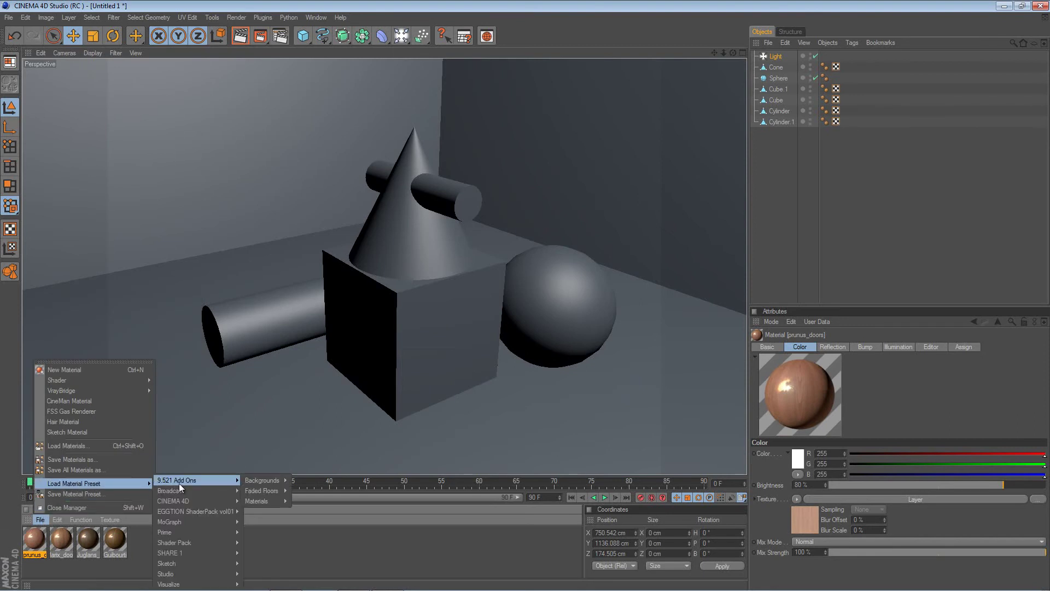
{"action": "mouse_move", "coordinate": [259, 501]}
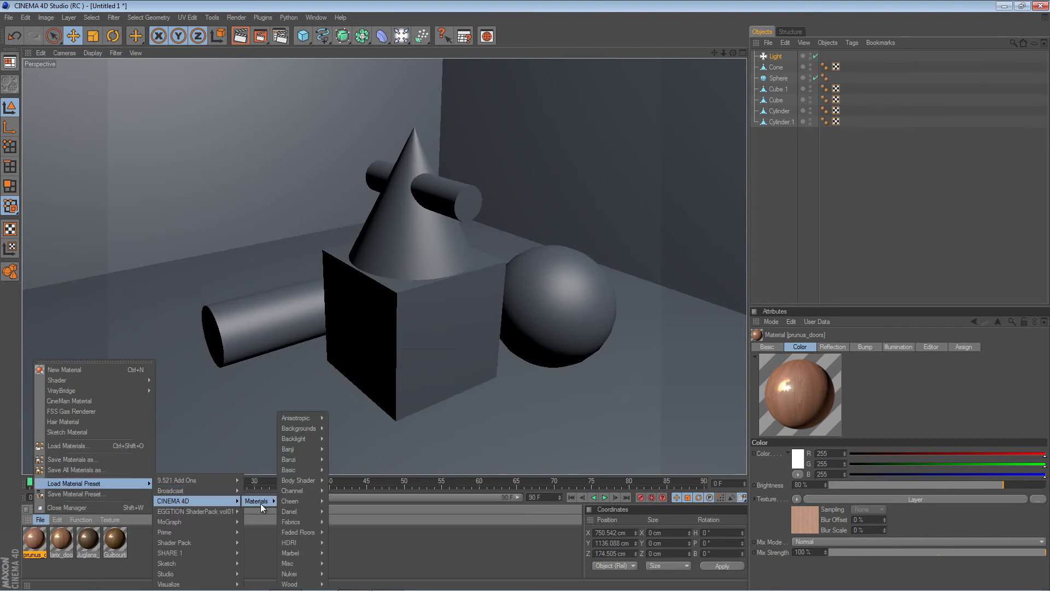
{"action": "mouse_move", "coordinate": [297, 584]}
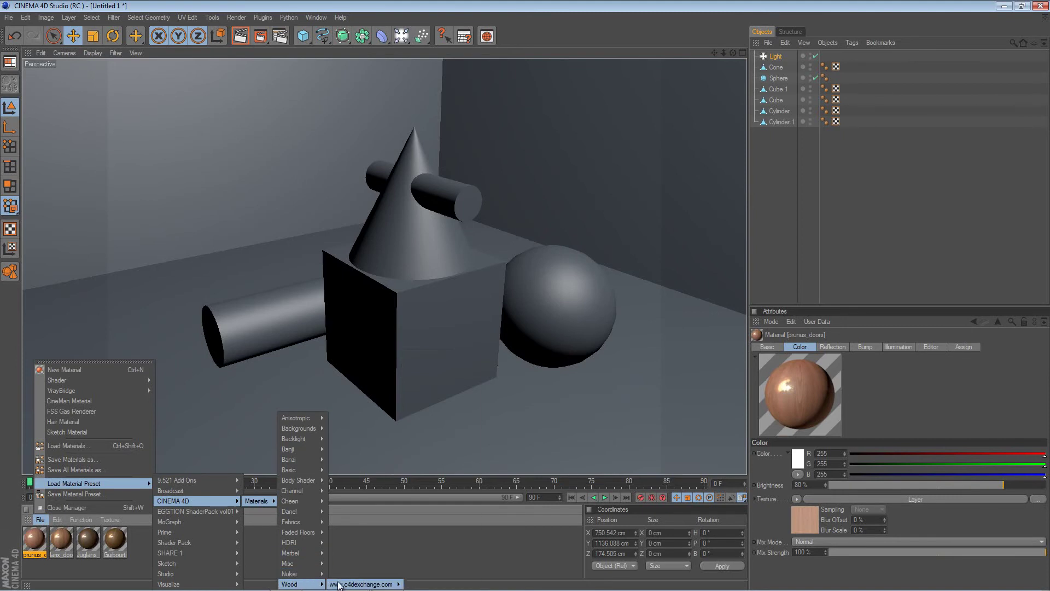
{"action": "mouse_move", "coordinate": [345, 584]}
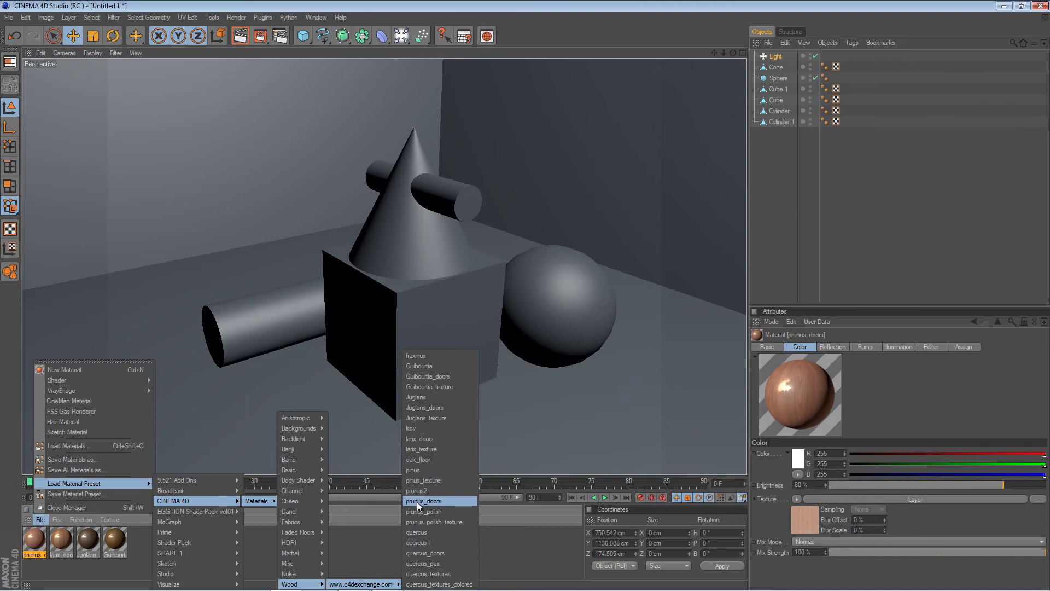
{"action": "left_click", "coordinate": [421, 553]}
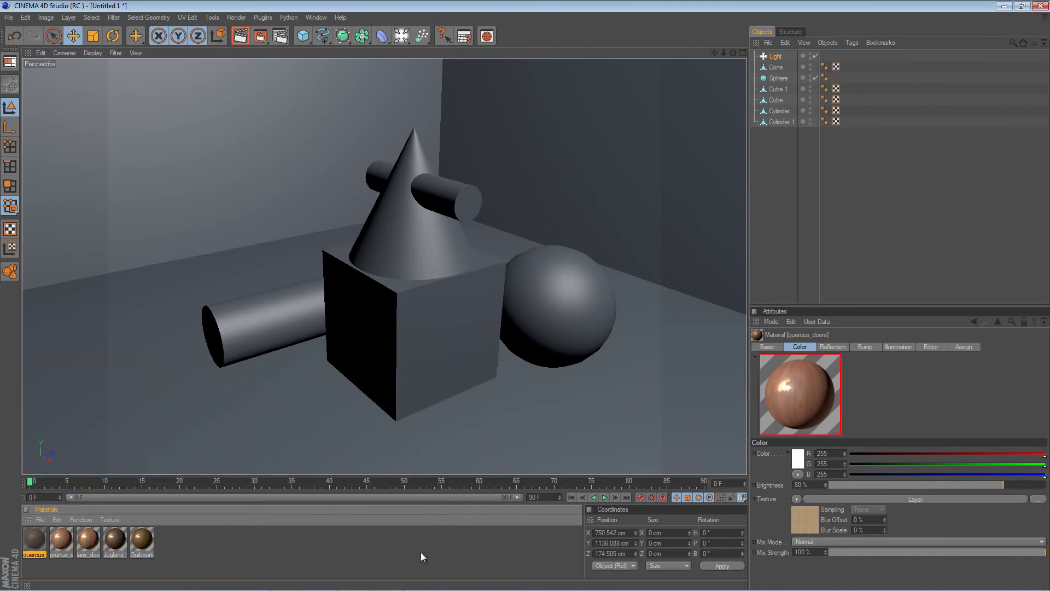
- Load the chrome2 material preset from the Channel group of the CINEMA 4D materials
{"action": "left_click", "coordinate": [40, 521]}
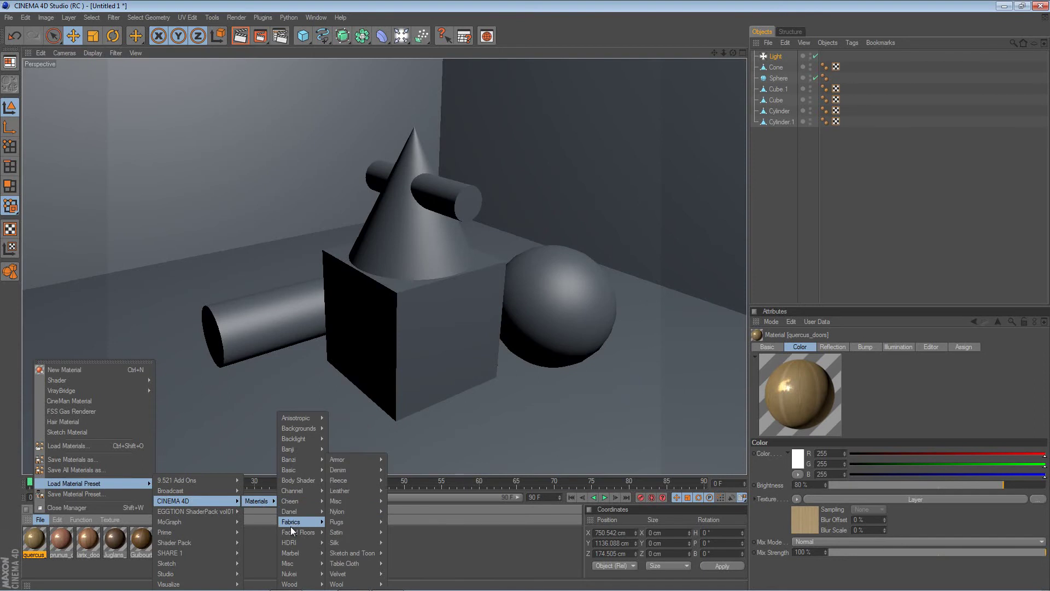
{"action": "mouse_move", "coordinate": [290, 450]}
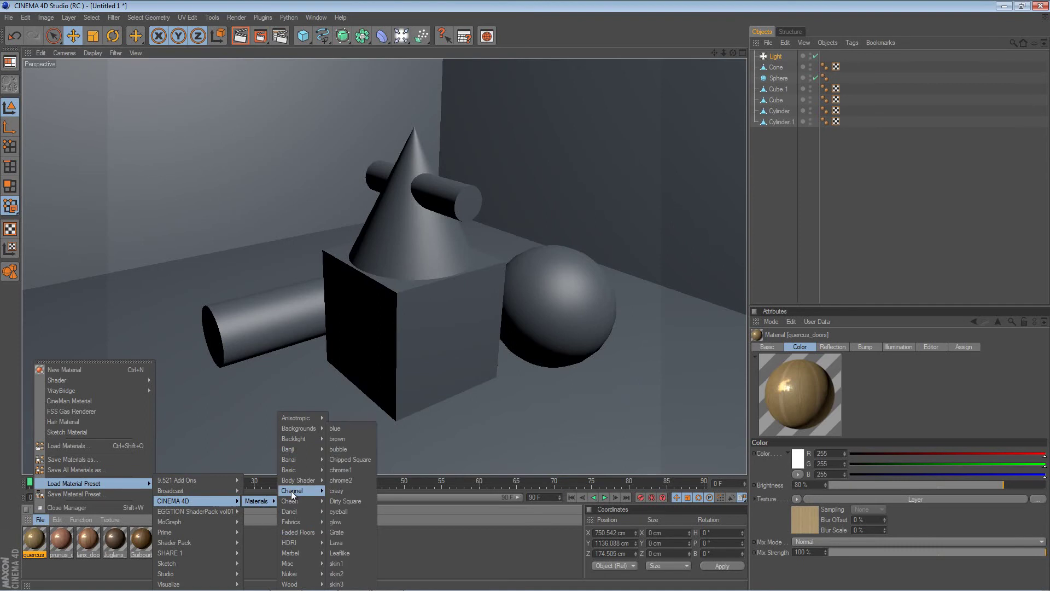
{"action": "left_click", "coordinate": [343, 484]}
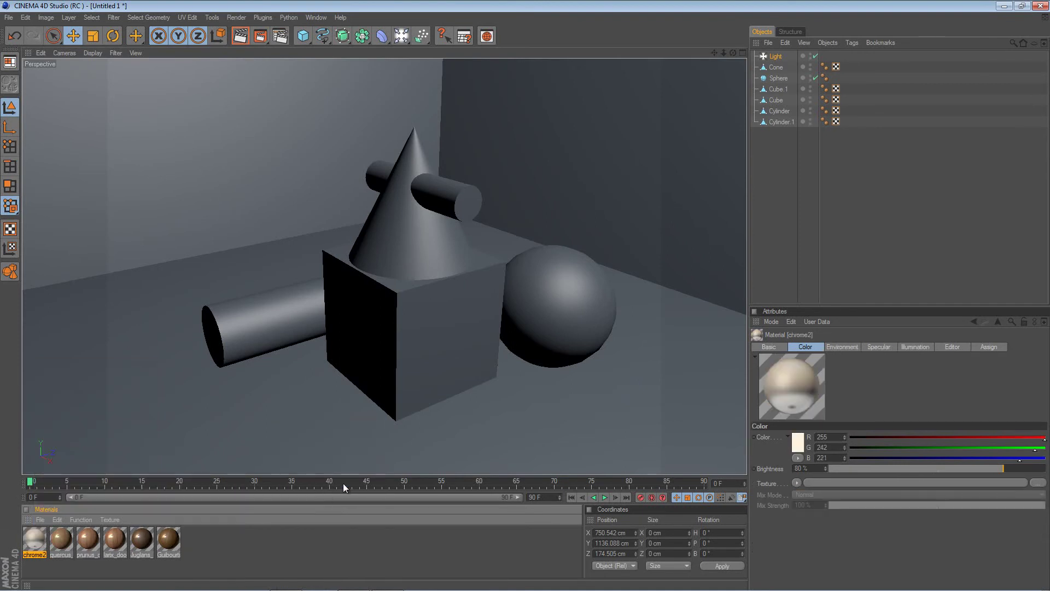
- Load the glass material preset from EGGTION ShaderPack vol01
{"action": "left_click", "coordinate": [40, 520]}
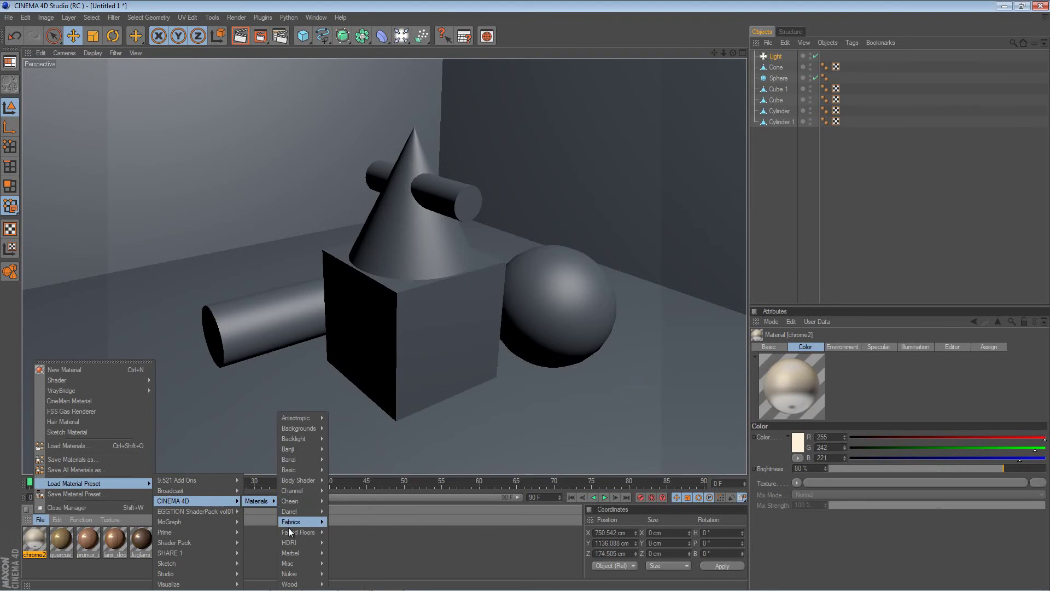
{"action": "mouse_move", "coordinate": [292, 565]}
{"action": "mouse_move", "coordinate": [345, 563]}
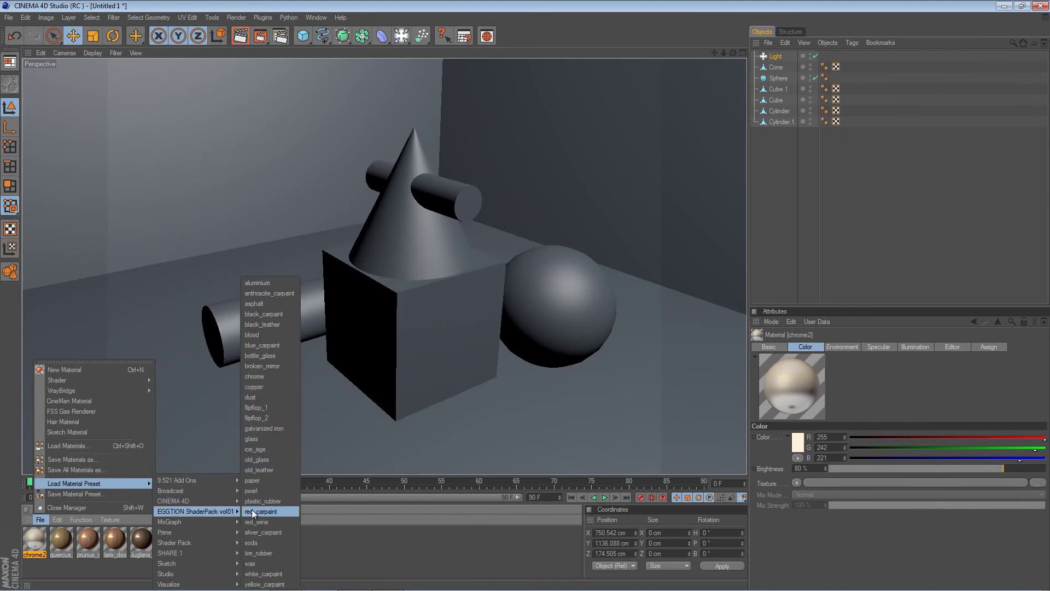
{"action": "left_click", "coordinate": [251, 438]}
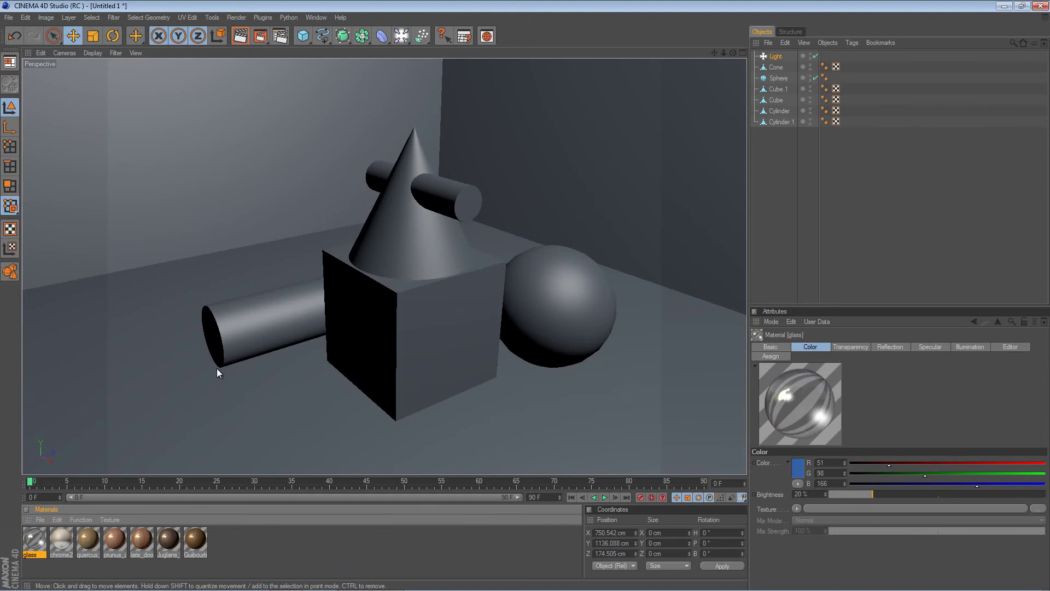
- Load the Wood1 material preset from the Banzi group of the CINEMA 4D materials
{"action": "left_click", "coordinate": [39, 519]}
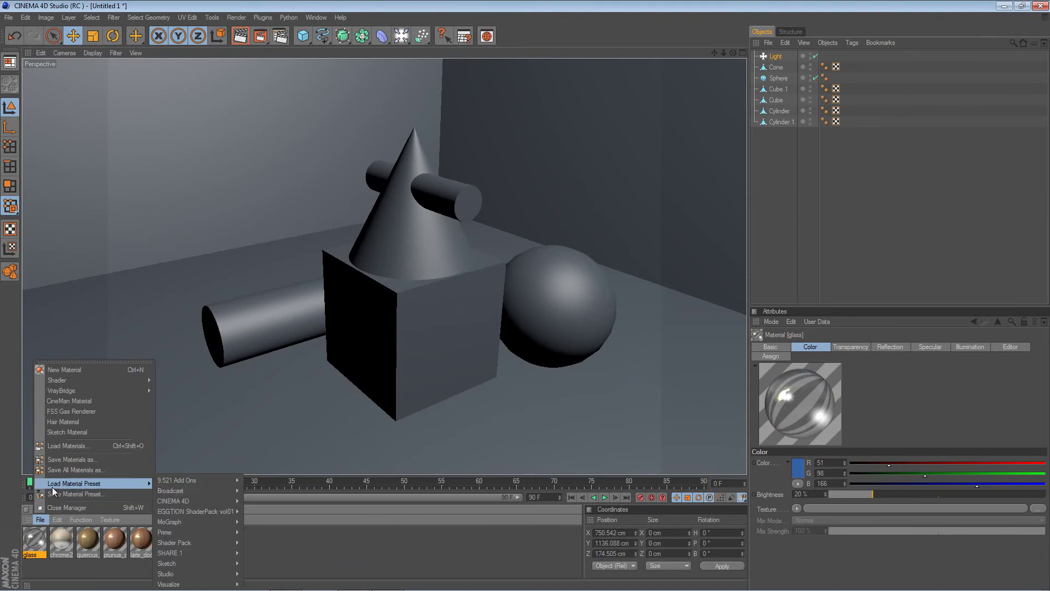
{"action": "mouse_move", "coordinate": [191, 501]}
{"action": "mouse_move", "coordinate": [262, 501]}
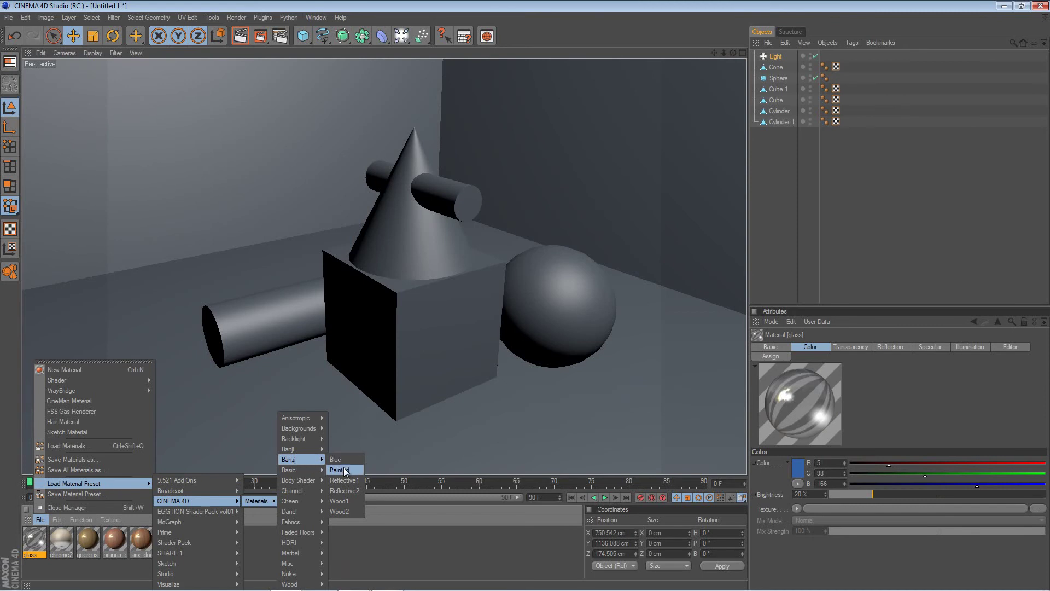
{"action": "left_click", "coordinate": [341, 501]}
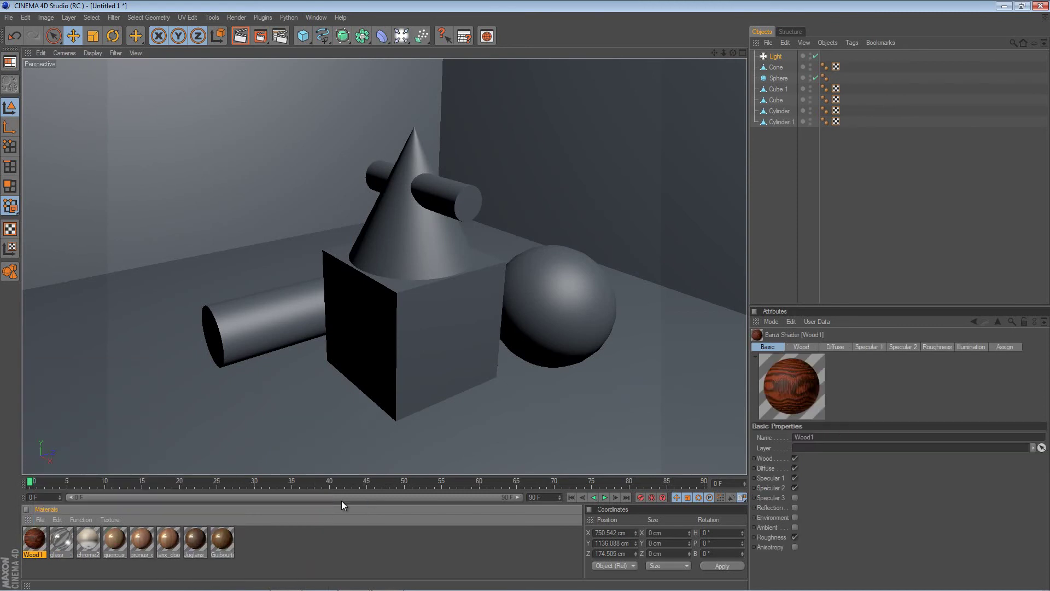
- Apply the Wood1 material to the large cube that forms the room's floor and walls
{"action": "left_click", "coordinate": [151, 399]}
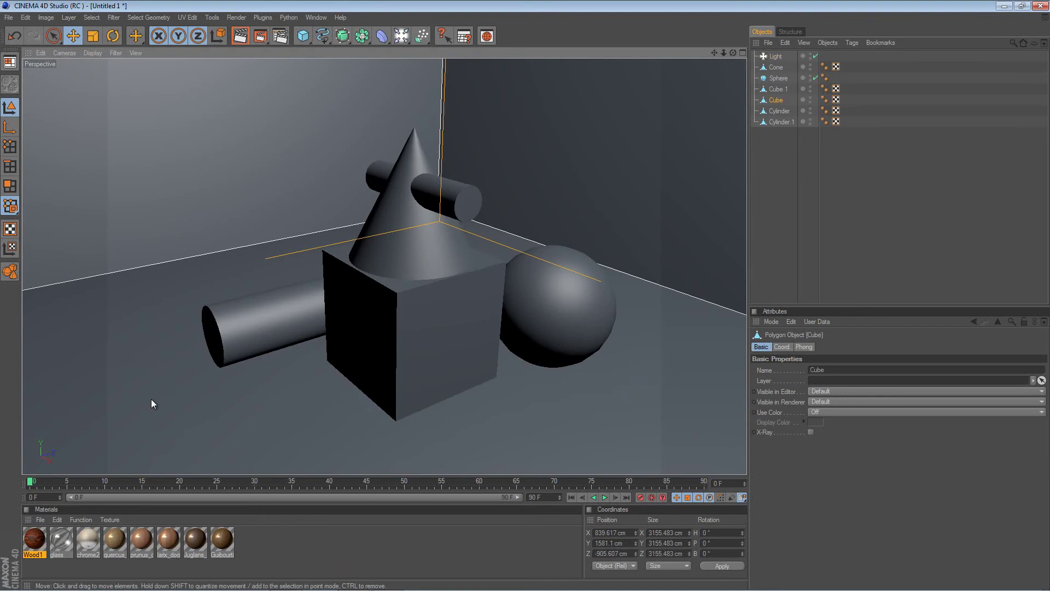
{"action": "left_click_drag", "start_coordinate": [33, 539], "coordinate": [136, 328]}
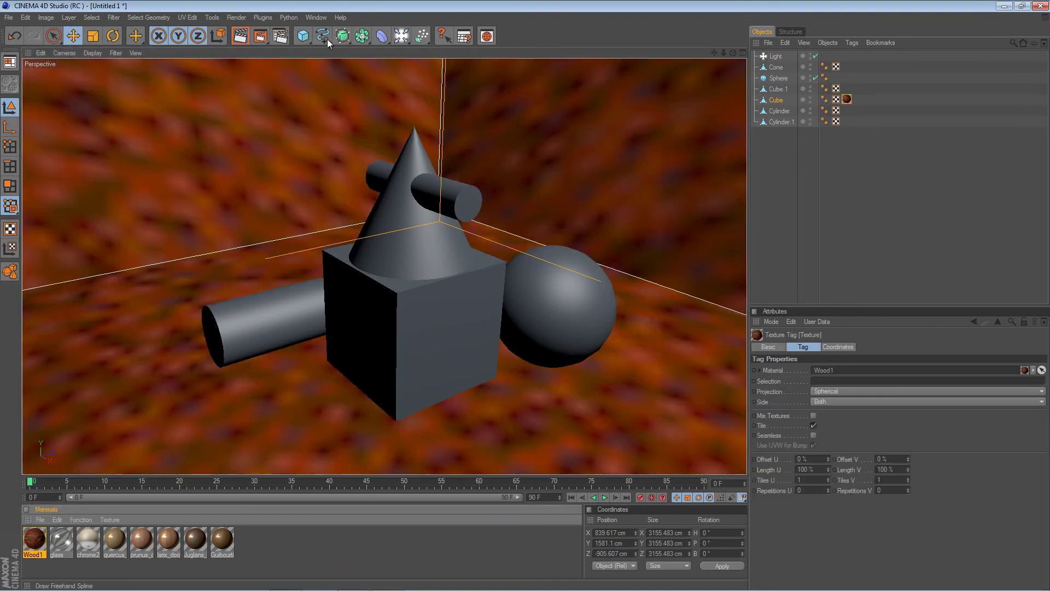
- Add a HyperNURBS object below all other objects in the hierarchy and make four copies of it
{"action": "left_click", "coordinate": [341, 36]}
{"action": "left_click", "coordinate": [386, 46]}
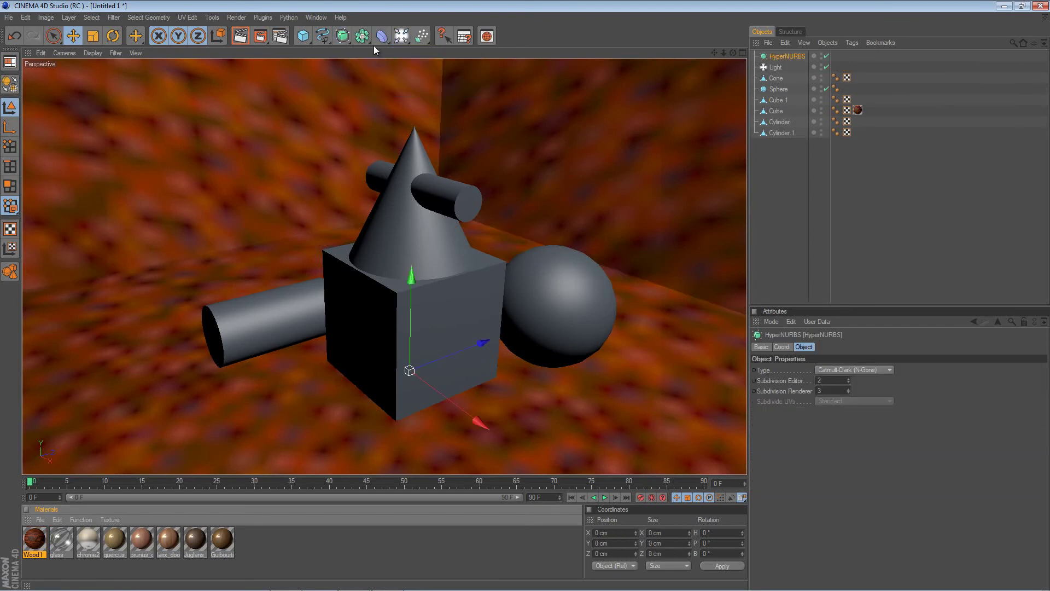
{"action": "left_click_drag", "start_coordinate": [785, 56], "coordinate": [794, 203]}
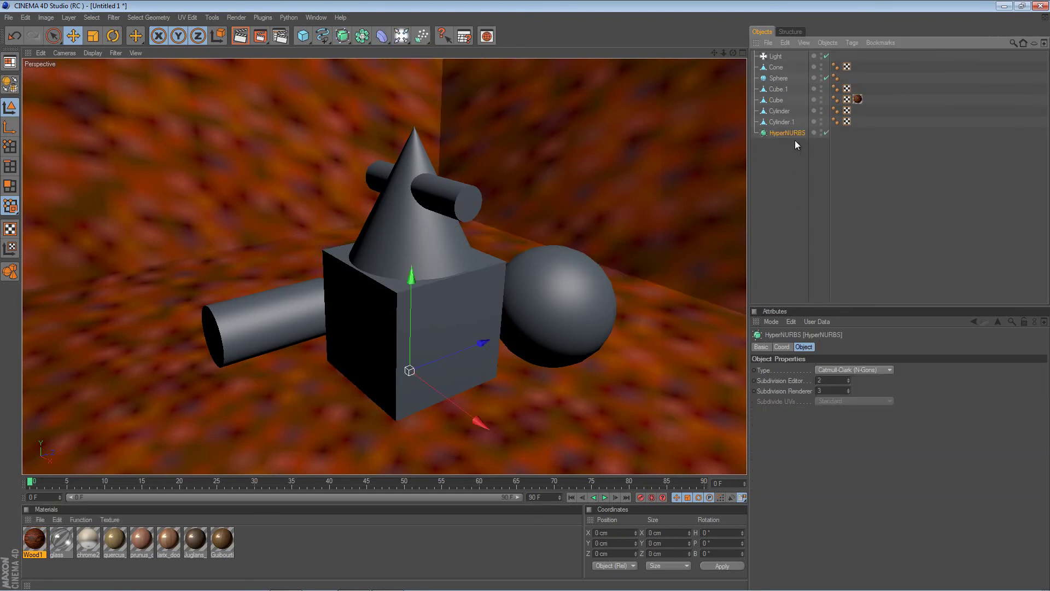
{"action": "left_click_drag", "start_coordinate": [789, 134], "coordinate": [787, 197], "text": "ctrl"}
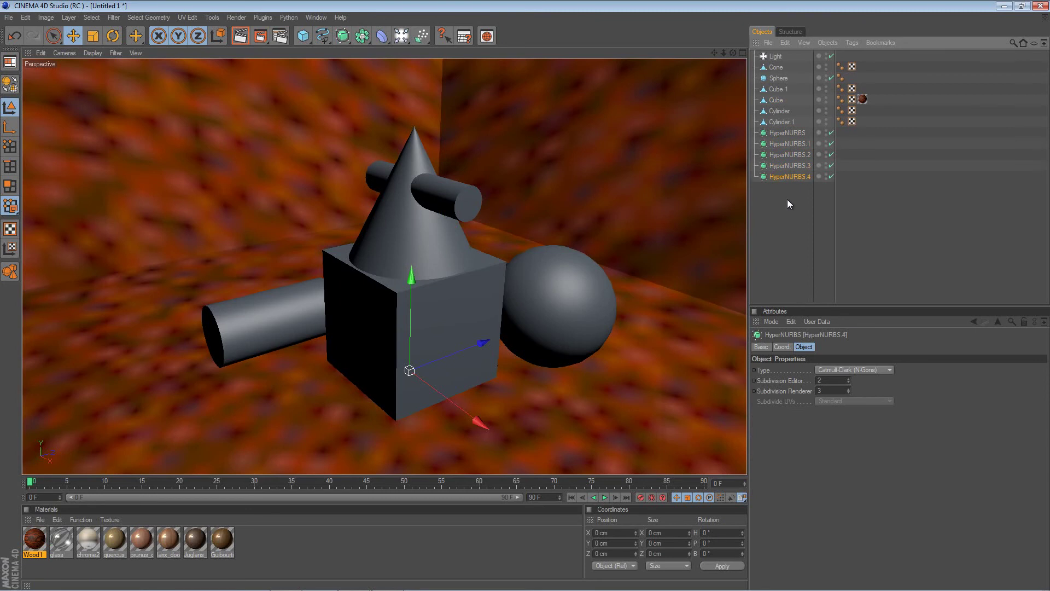
- Nest both cylinders, the sphere and the cone each in its own HyperNURBS, and delete the spare HyperNURBS.4
{"action": "left_click_drag", "start_coordinate": [779, 124], "coordinate": [781, 147]}
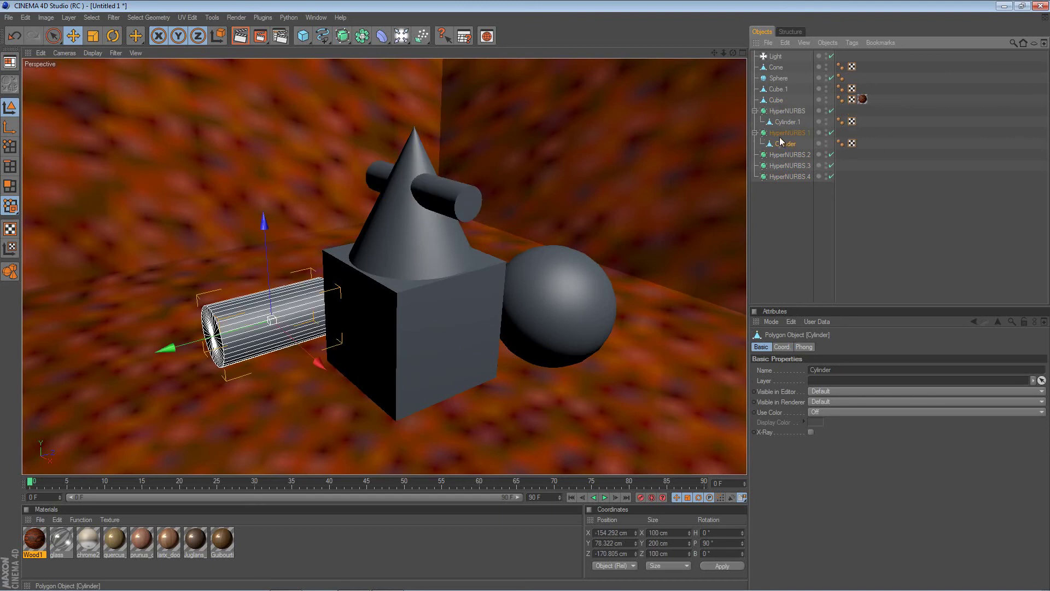
{"action": "left_click_drag", "start_coordinate": [781, 101], "coordinate": [782, 202]}
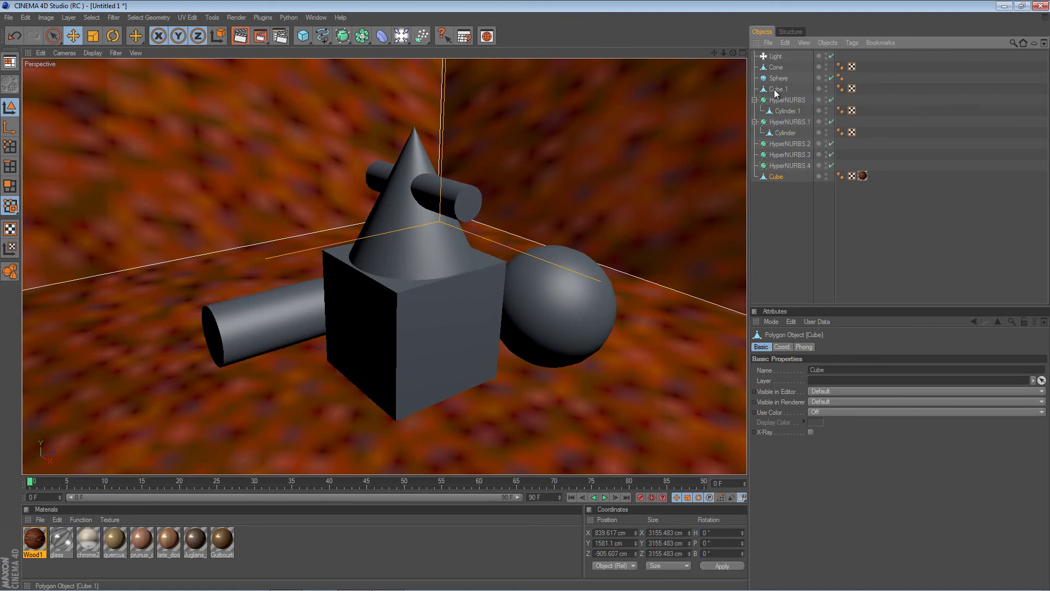
{"action": "left_click_drag", "start_coordinate": [776, 93], "coordinate": [783, 208]}
{"action": "left_click_drag", "start_coordinate": [778, 81], "coordinate": [782, 134]}
{"action": "left_click_drag", "start_coordinate": [781, 71], "coordinate": [781, 147]}
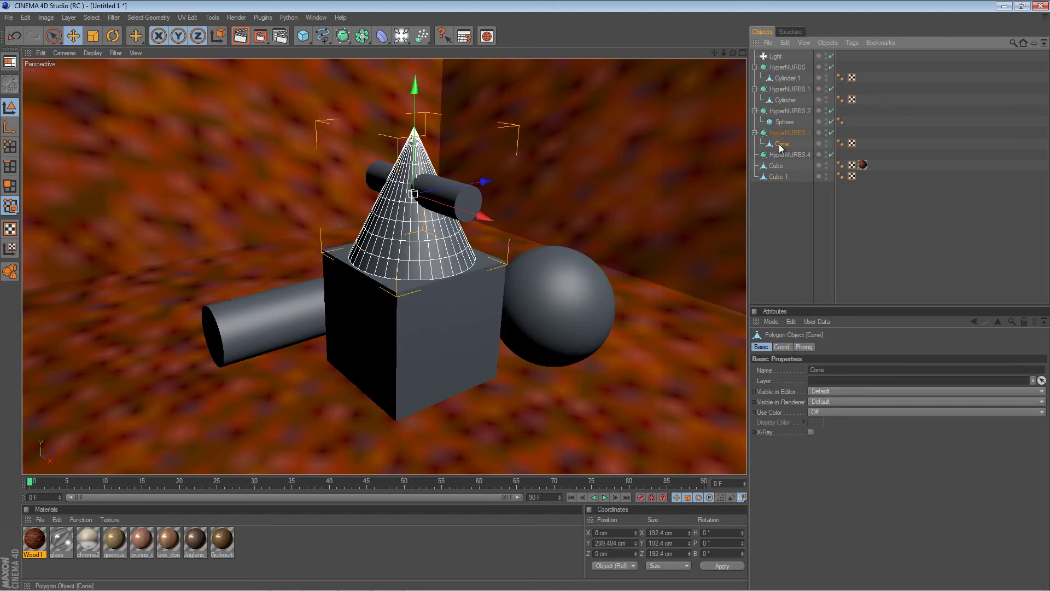
{"action": "left_click", "coordinate": [781, 154]}
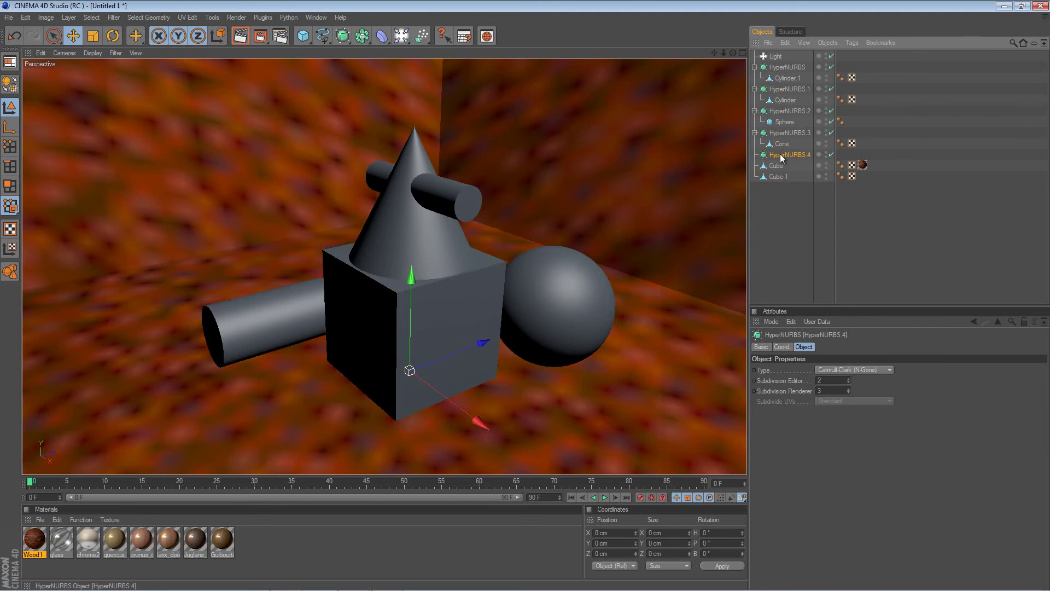
{"action": "key", "text": "Delete"}
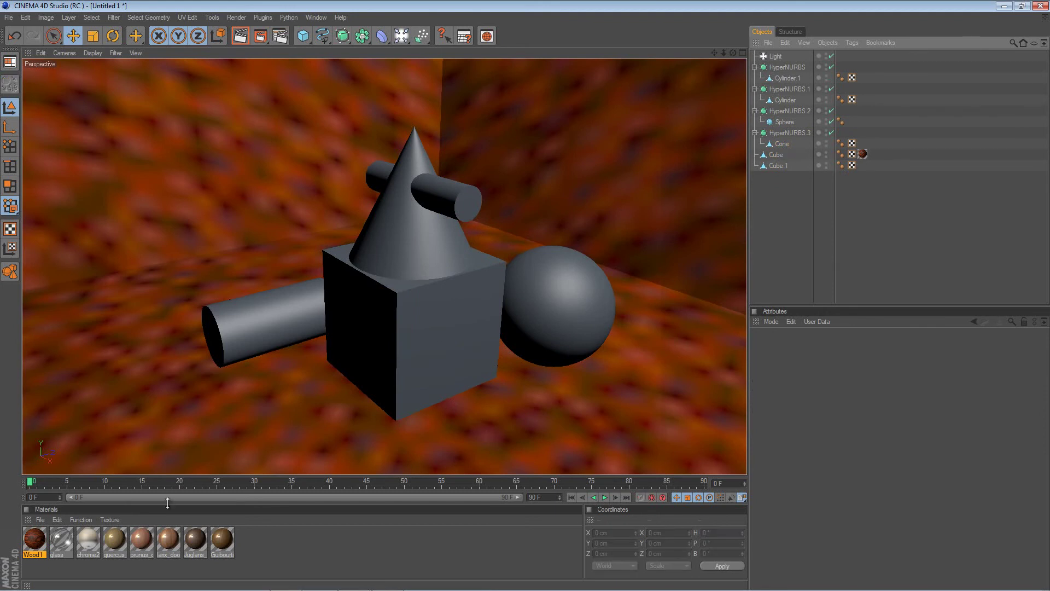
- Apply the quercus_doors material to the cylinder lying on the floor beside the cube
{"action": "left_click_drag", "start_coordinate": [277, 337], "coordinate": [284, 324]}
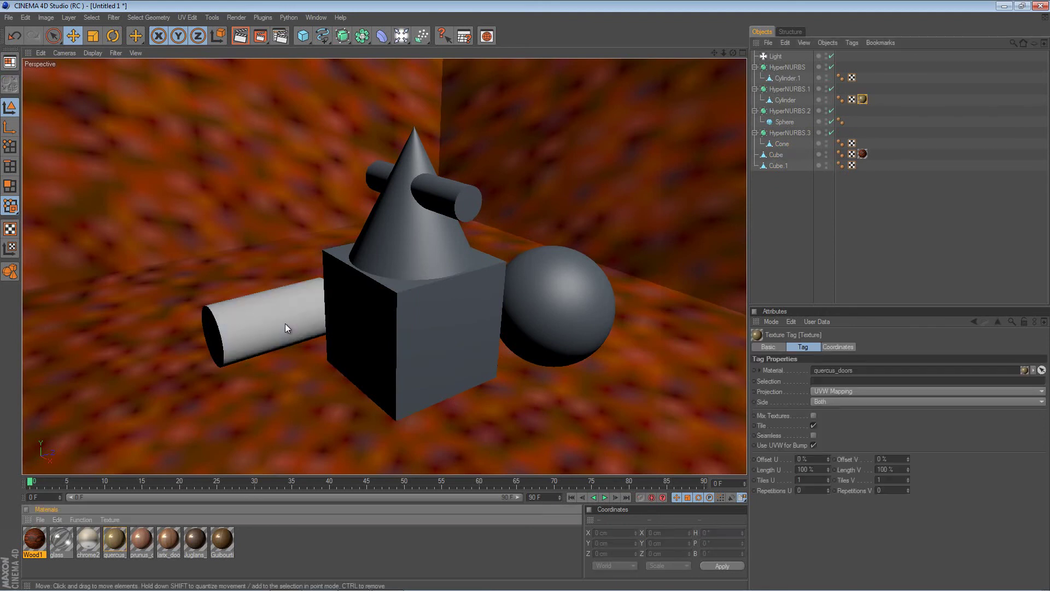
- Apply the prunus_doors material to the small cube, Juglans_doors to the sphere and larix_doors to the cone
{"action": "left_click_drag", "start_coordinate": [499, 338], "coordinate": [470, 345]}
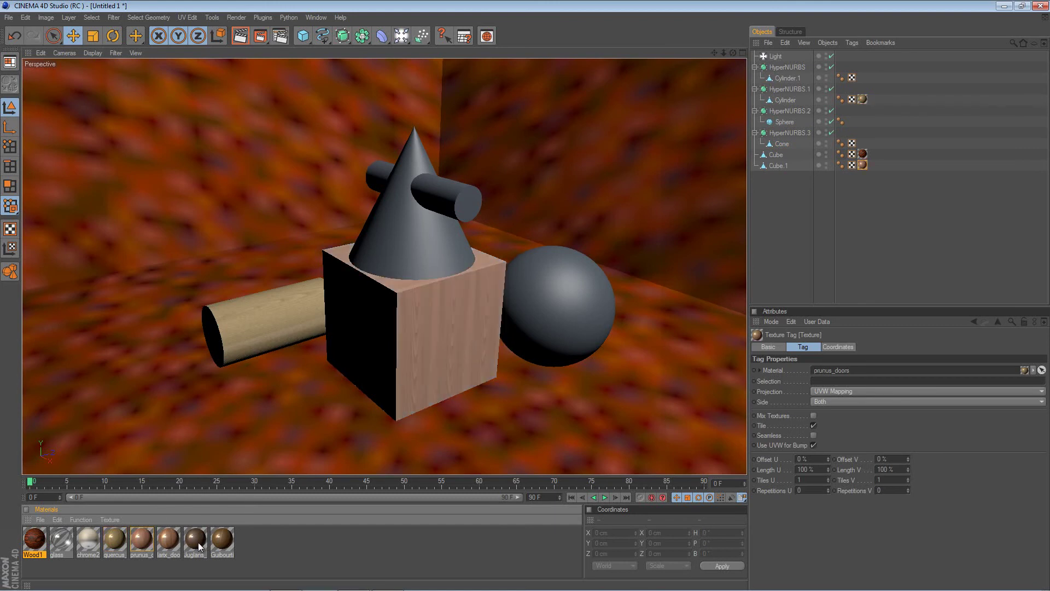
{"action": "left_click_drag", "start_coordinate": [598, 323], "coordinate": [576, 308]}
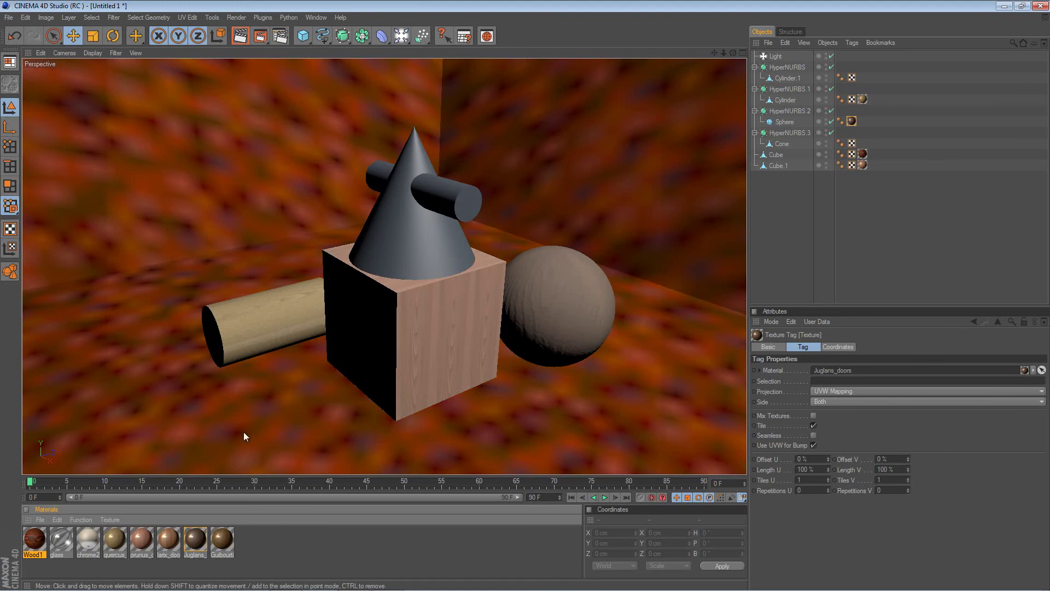
{"action": "left_click_drag", "start_coordinate": [433, 244], "coordinate": [433, 244]}
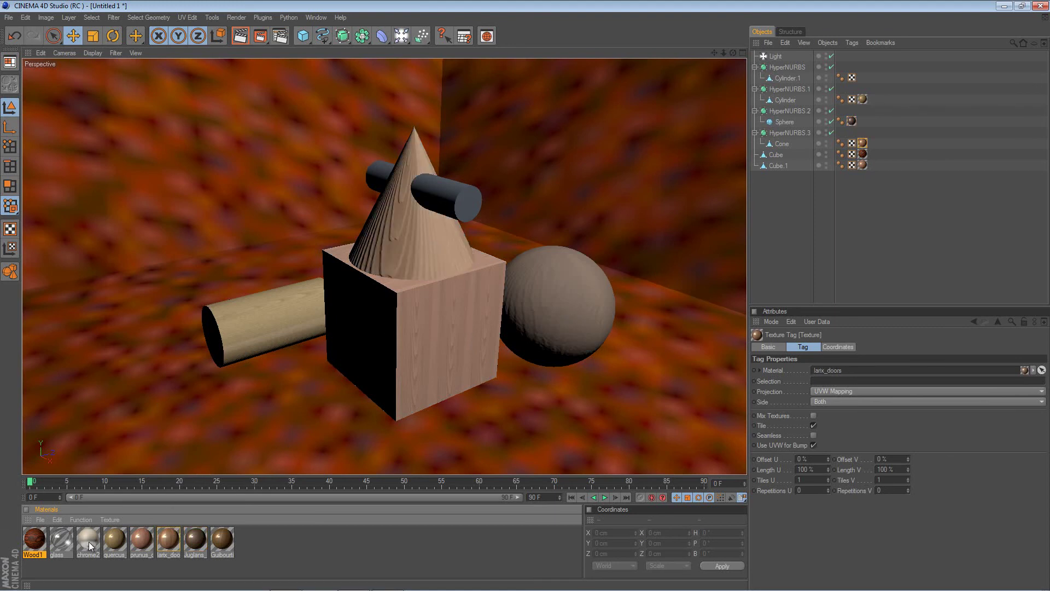
- Apply the chrome2 material to the sphere and the glass material to the cylinder that passes through the cone
{"action": "left_click_drag", "start_coordinate": [550, 343], "coordinate": [562, 311]}
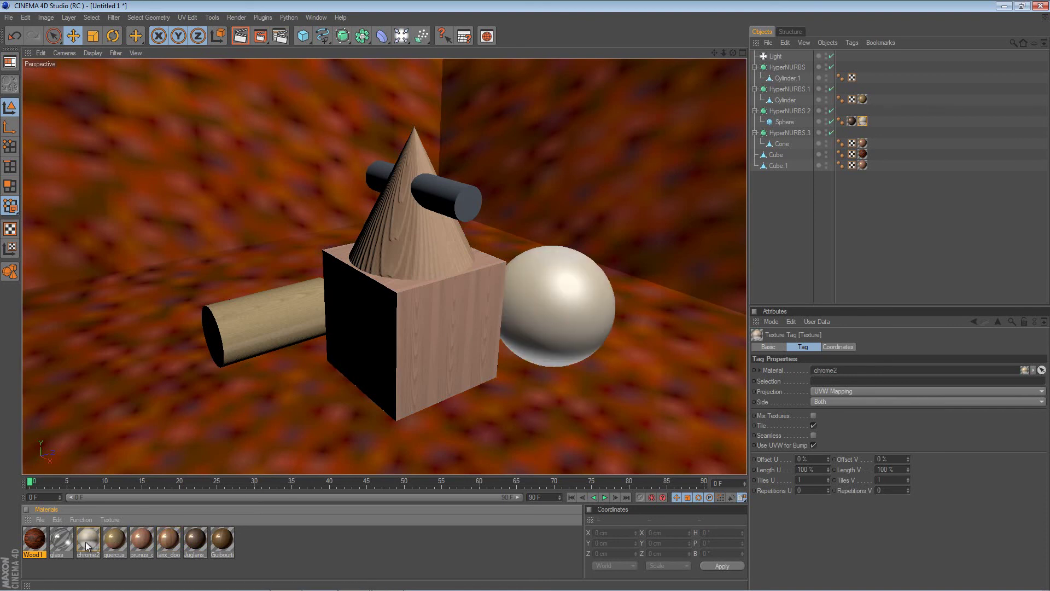
{"action": "left_click_drag", "start_coordinate": [471, 196], "coordinate": [471, 197]}
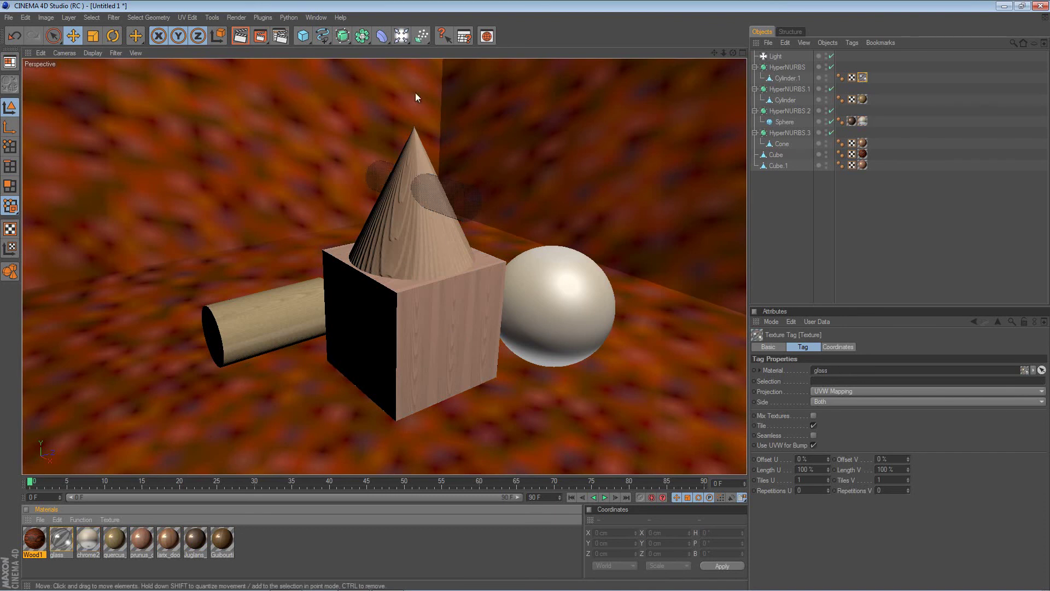
{"action": "left_click", "coordinate": [280, 36]}
{"action": "left_click_drag", "start_coordinate": [290, 11], "coordinate": [296, 10]}
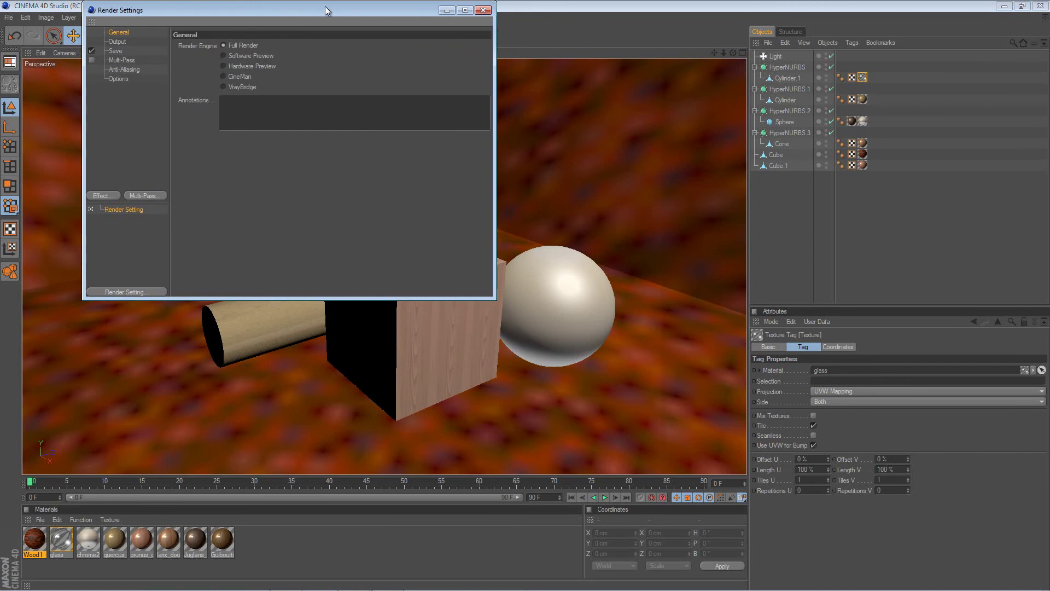
{"action": "left_click", "coordinate": [483, 10]}
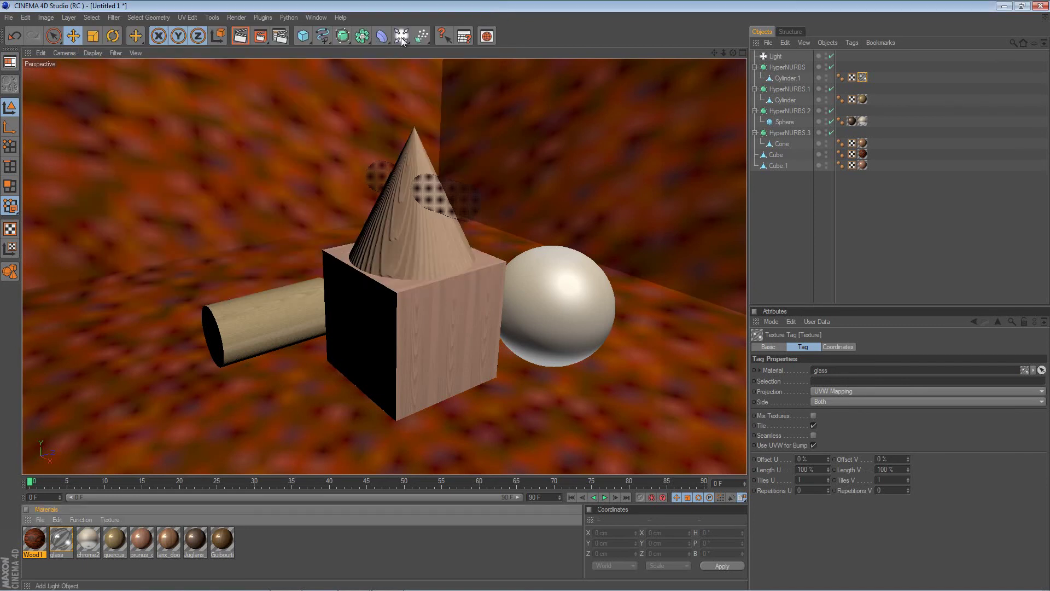
{"action": "left_click", "coordinate": [776, 56]}
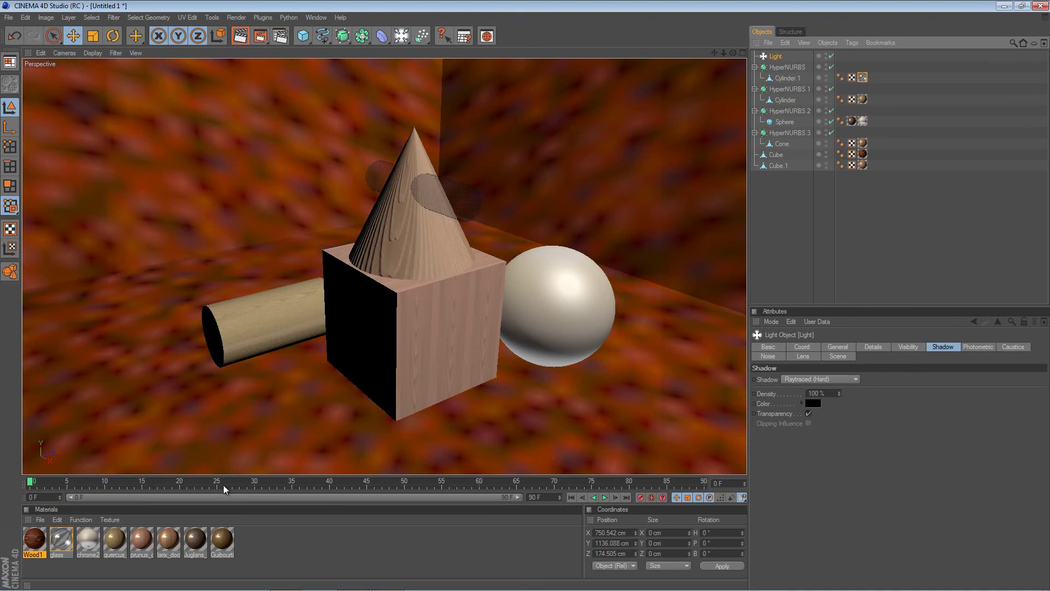
- Set the render output size to the 1280 x 1024 screen preset in the Render Settings
{"action": "left_click", "coordinate": [278, 32]}
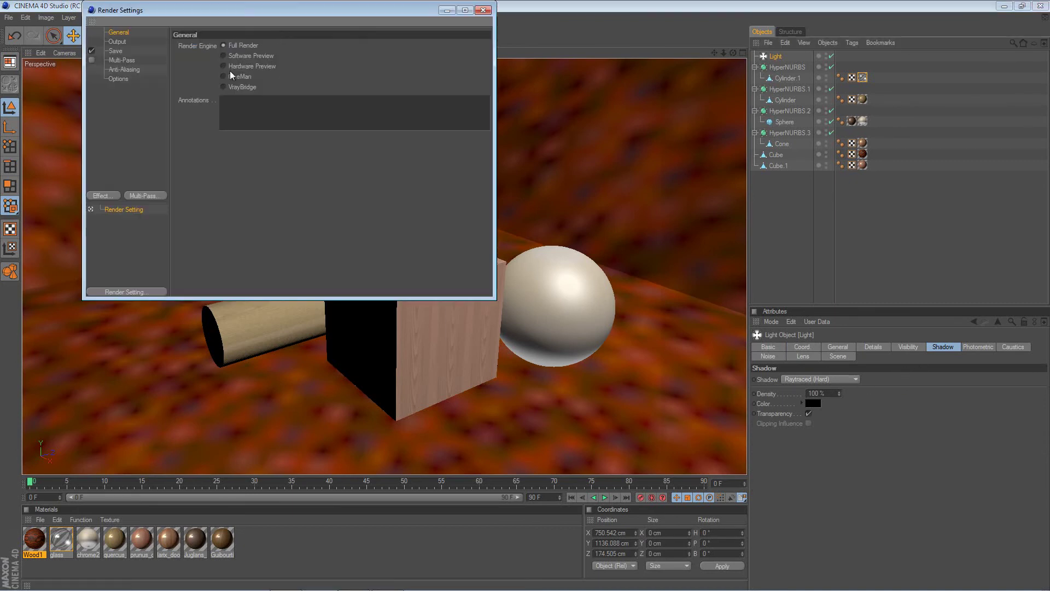
{"action": "left_click", "coordinate": [117, 41]}
{"action": "left_click", "coordinate": [184, 45]}
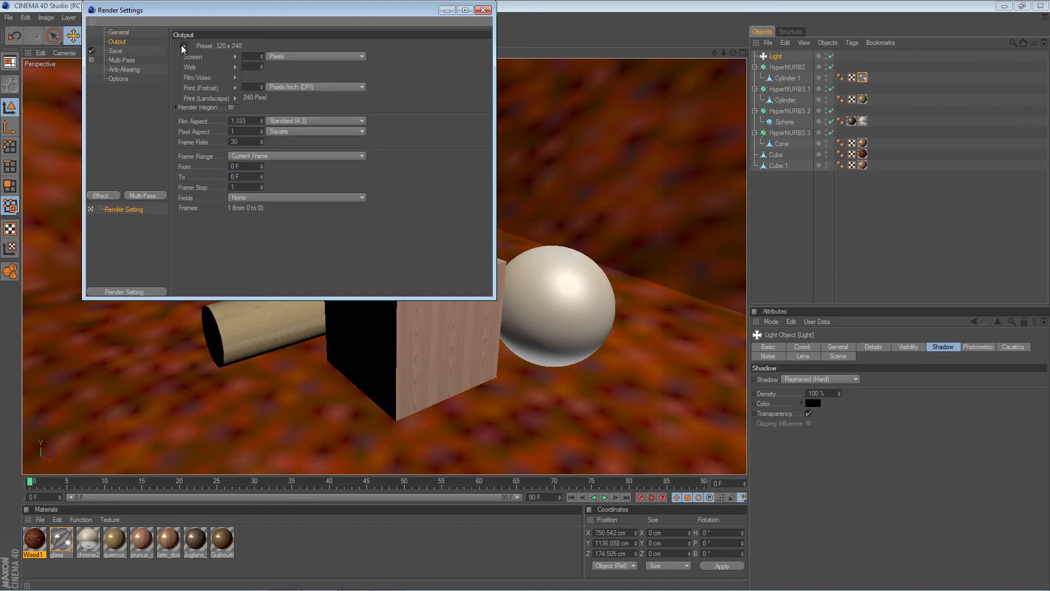
{"action": "mouse_move", "coordinate": [196, 56]}
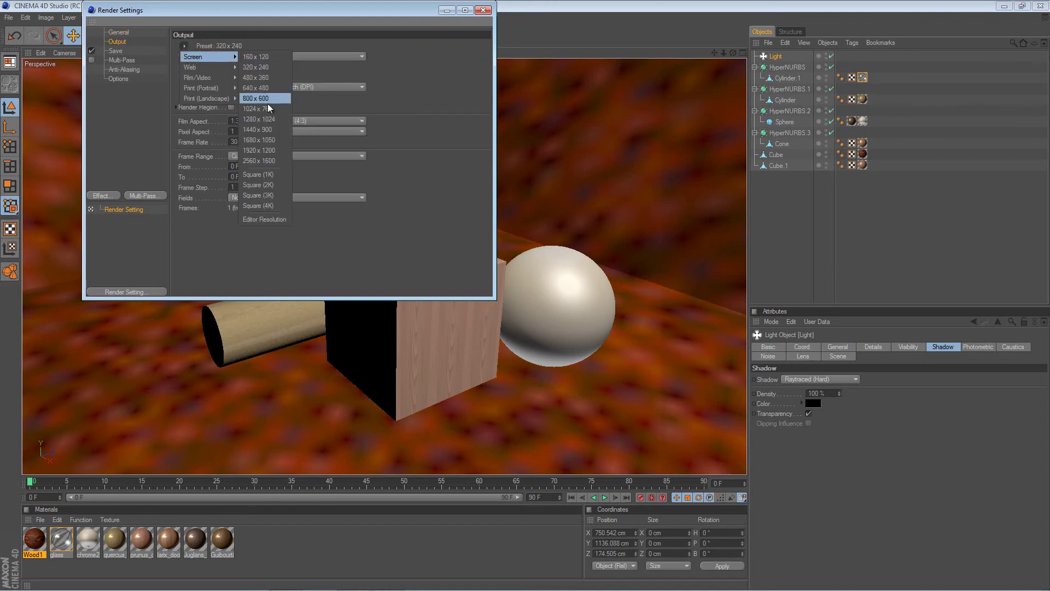
{"action": "left_click", "coordinate": [265, 122]}
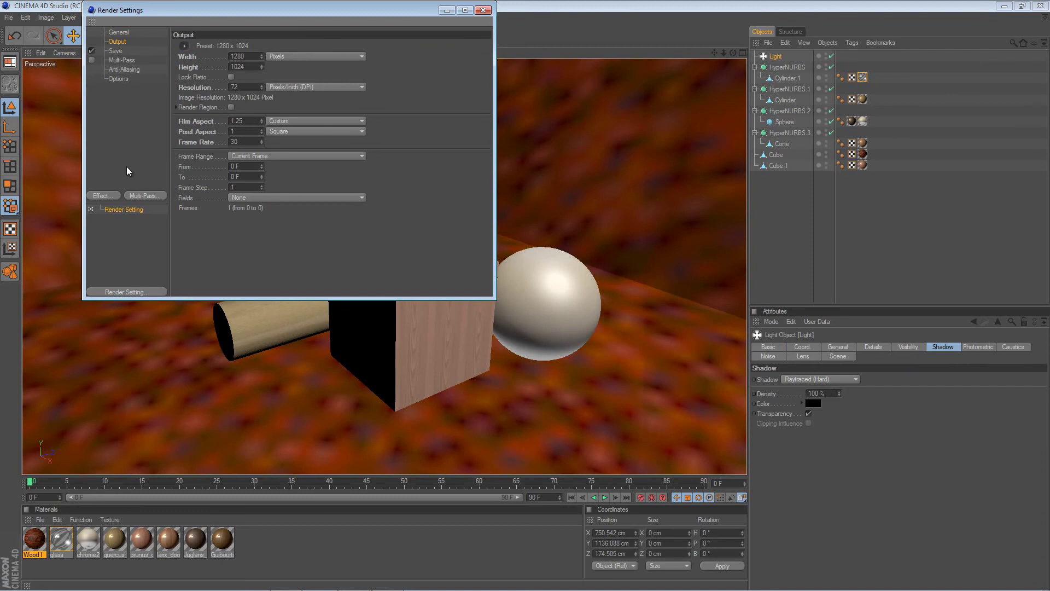
- Add the Global Illumination effect to the render settings, look through its irradiance cache options and close the settings
{"action": "left_click", "coordinate": [109, 196]}
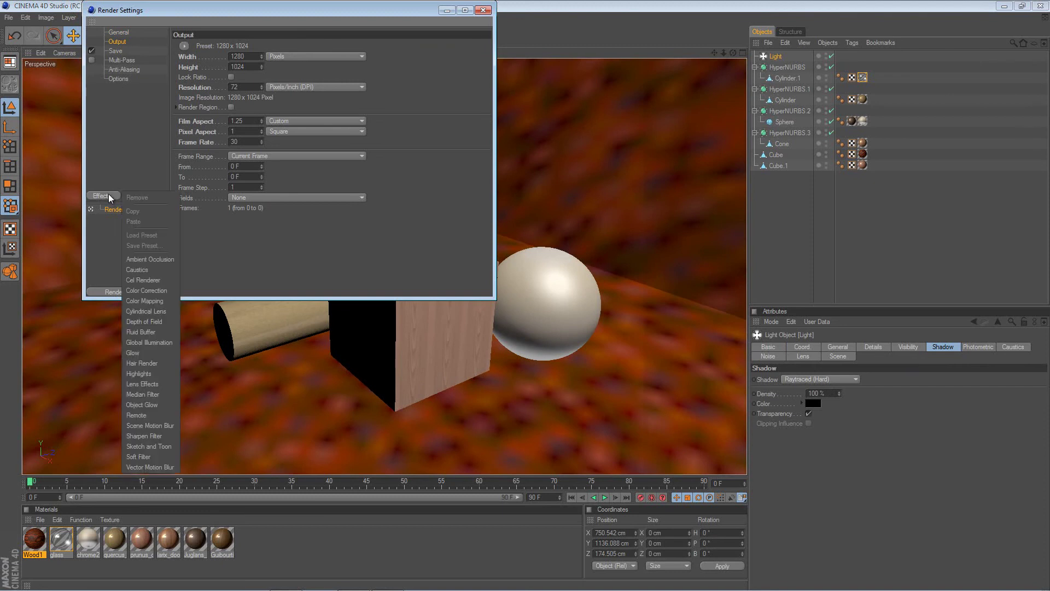
{"action": "left_click", "coordinate": [151, 342]}
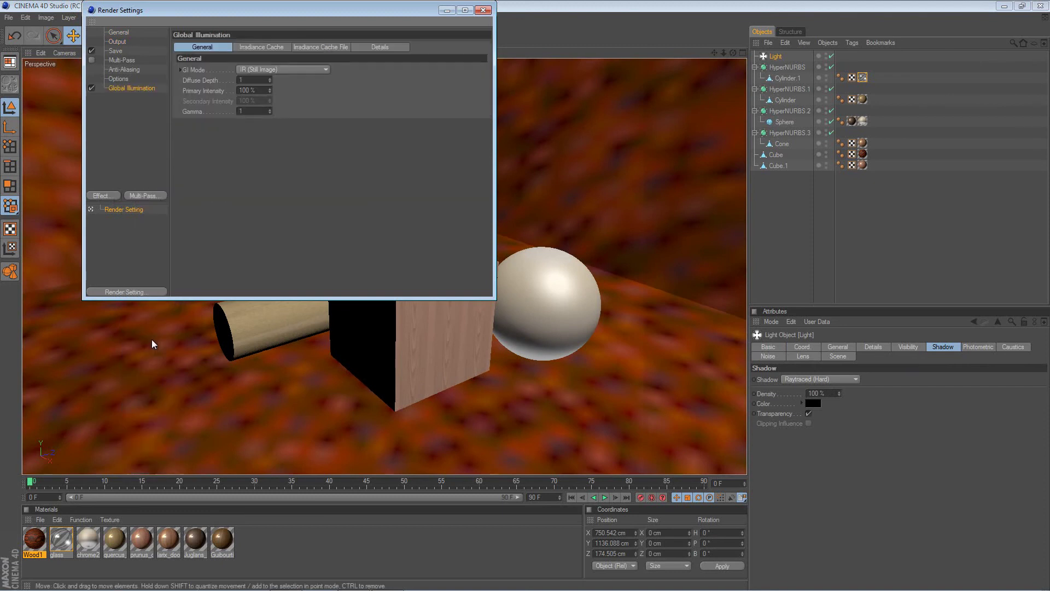
{"action": "left_click", "coordinate": [258, 47]}
{"action": "left_click", "coordinate": [304, 48]}
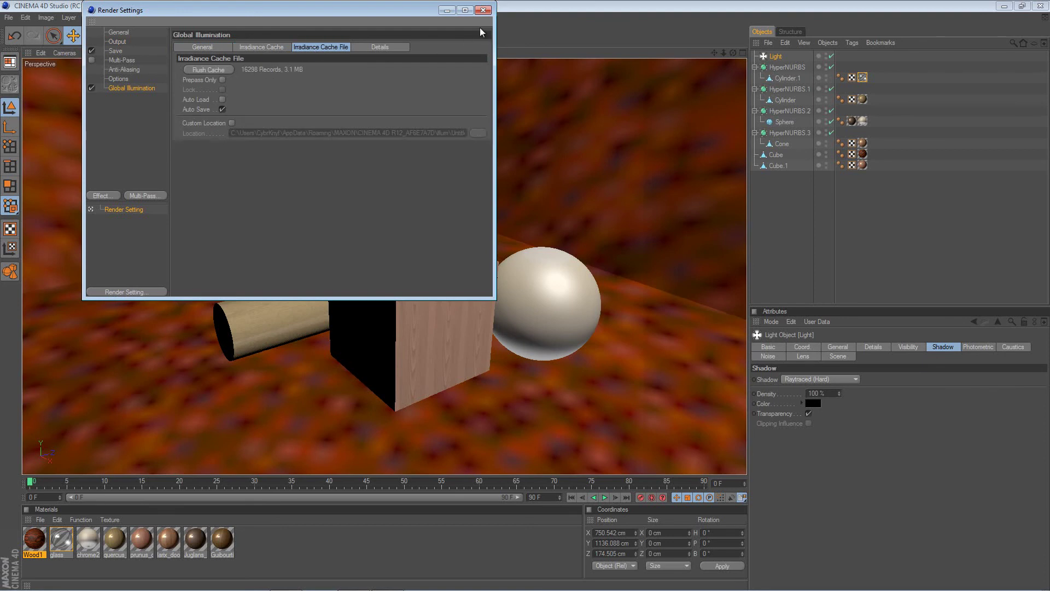
{"action": "left_click", "coordinate": [483, 10]}
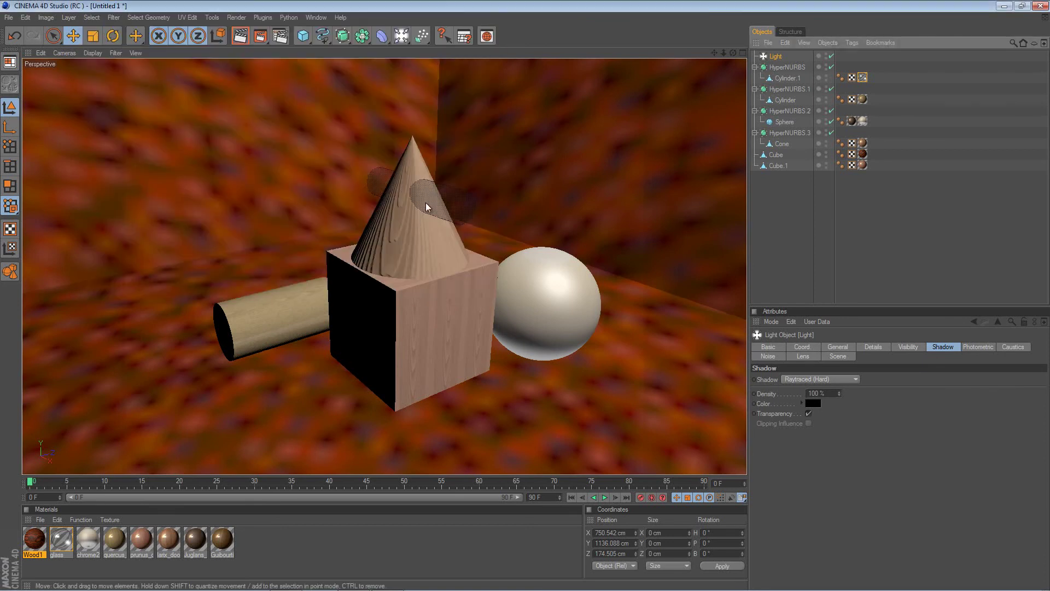
- Render the scene to the Picture Viewer from a closer, lower perspective on the objects
{"action": "scroll", "coordinate": [525, 294], "scroll_direction": "up", "scroll_amount": 5}
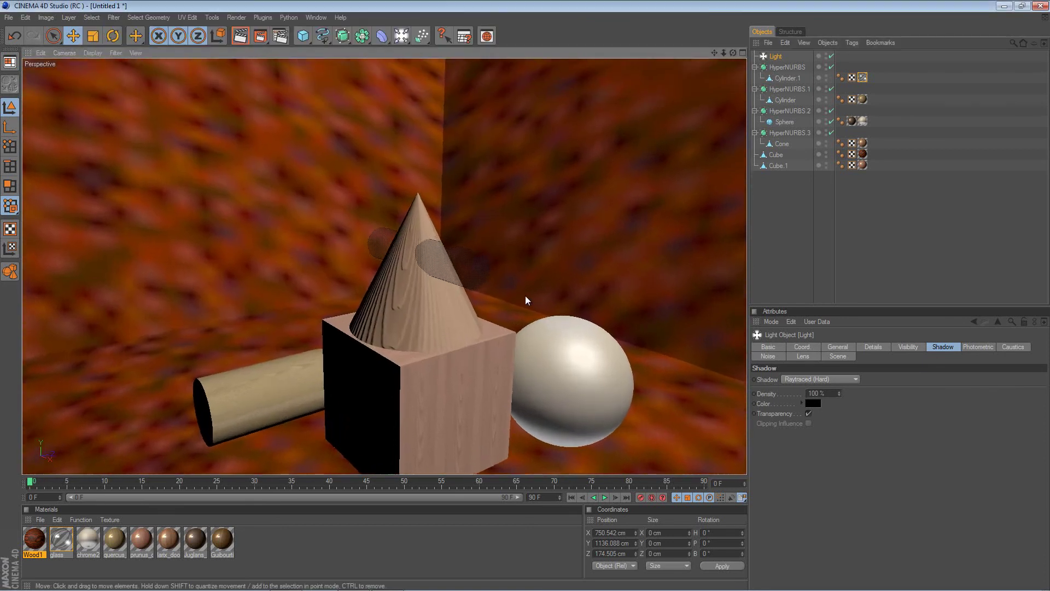
{"action": "left_click_drag", "start_coordinate": [526, 292], "coordinate": [569, 374], "text": "alt"}
{"action": "middle_click_drag", "start_coordinate": [600, 326], "coordinate": [525, 294], "text": "alt"}
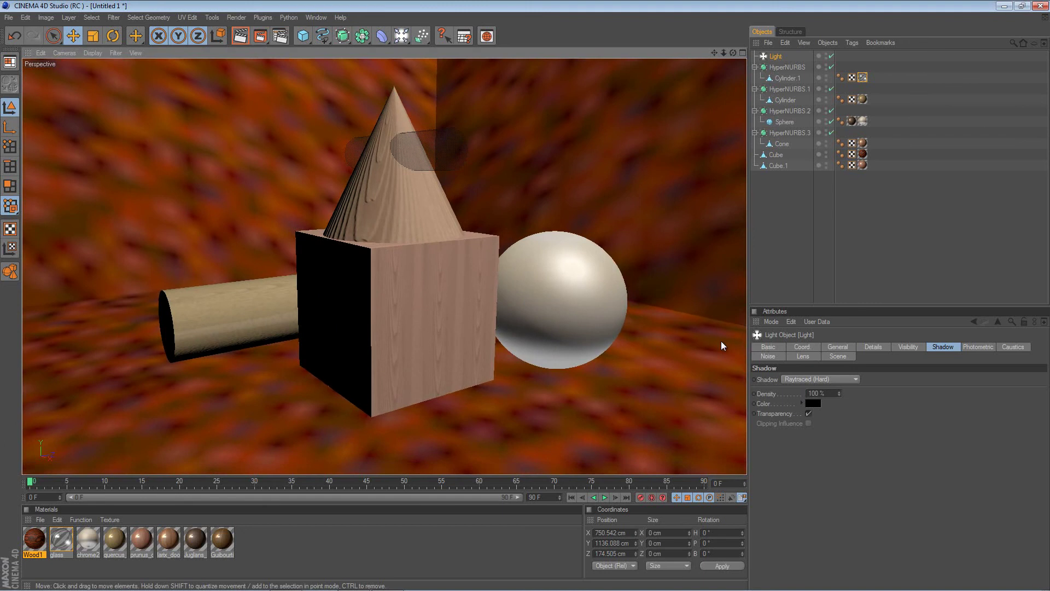
{"action": "middle_click_drag", "start_coordinate": [628, 145], "coordinate": [528, 300], "text": "alt"}
{"action": "left_click_drag", "start_coordinate": [526, 296], "coordinate": [602, 175], "text": "alt"}
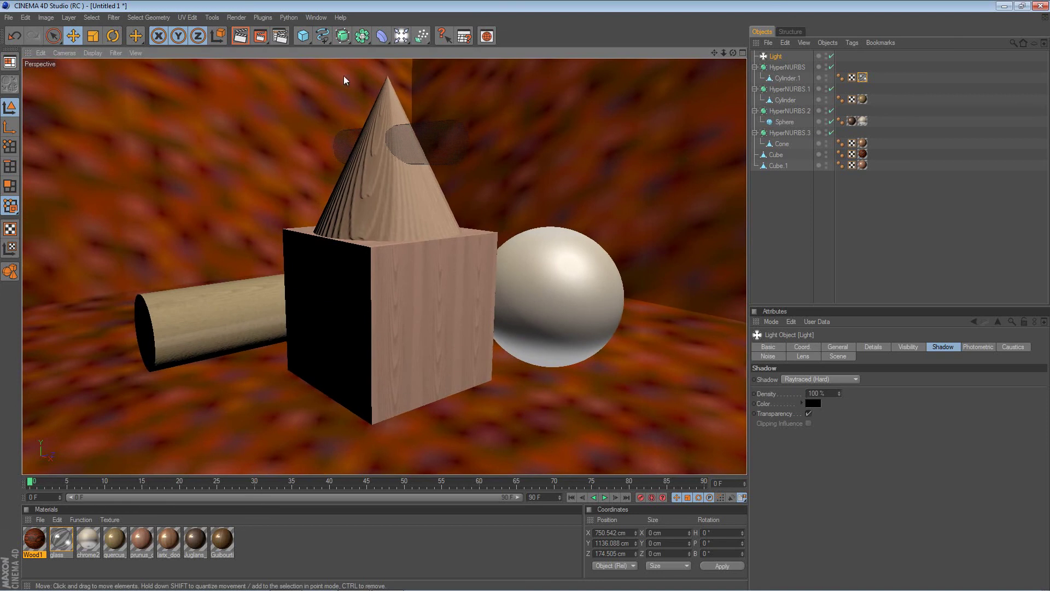
{"action": "left_click", "coordinate": [261, 36]}
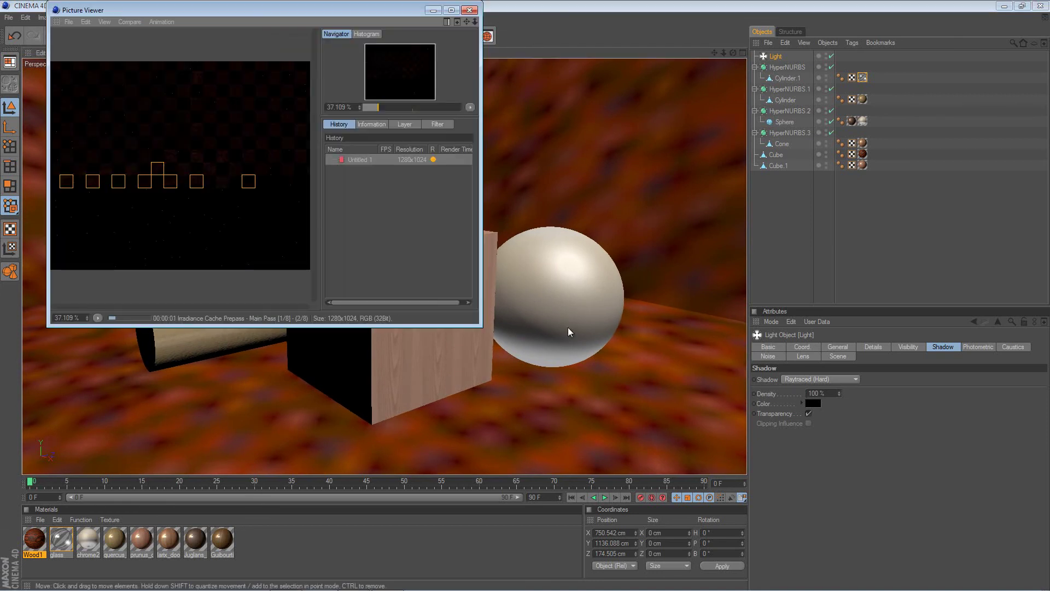
- Enlarge the Picture Viewer window and display the render in progress at 100% zoom
{"action": "left_click_drag", "start_coordinate": [482, 327], "coordinate": [1047, 590]}
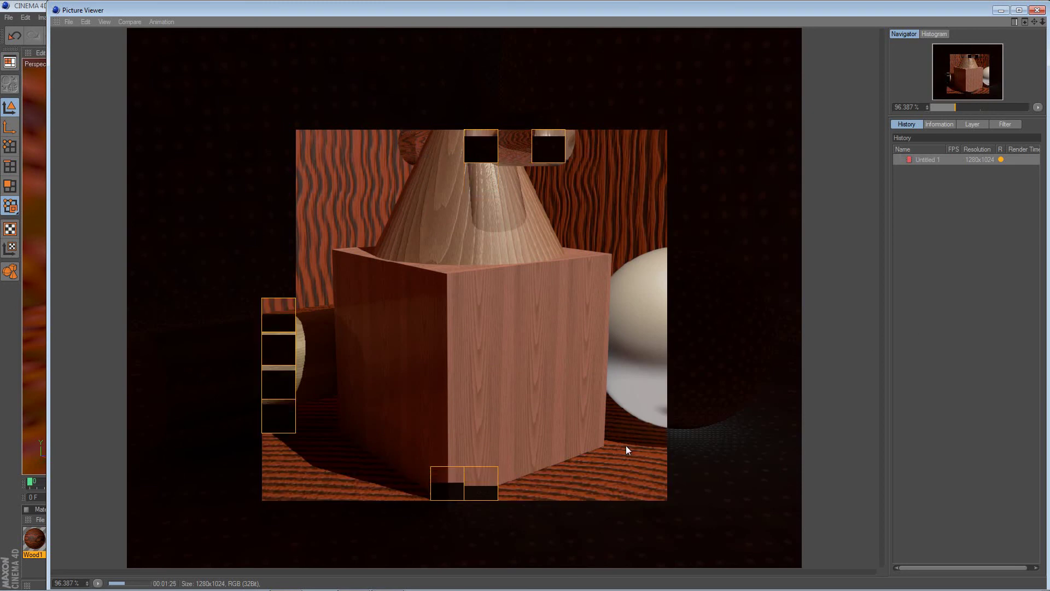
{"action": "left_click", "coordinate": [88, 583]}
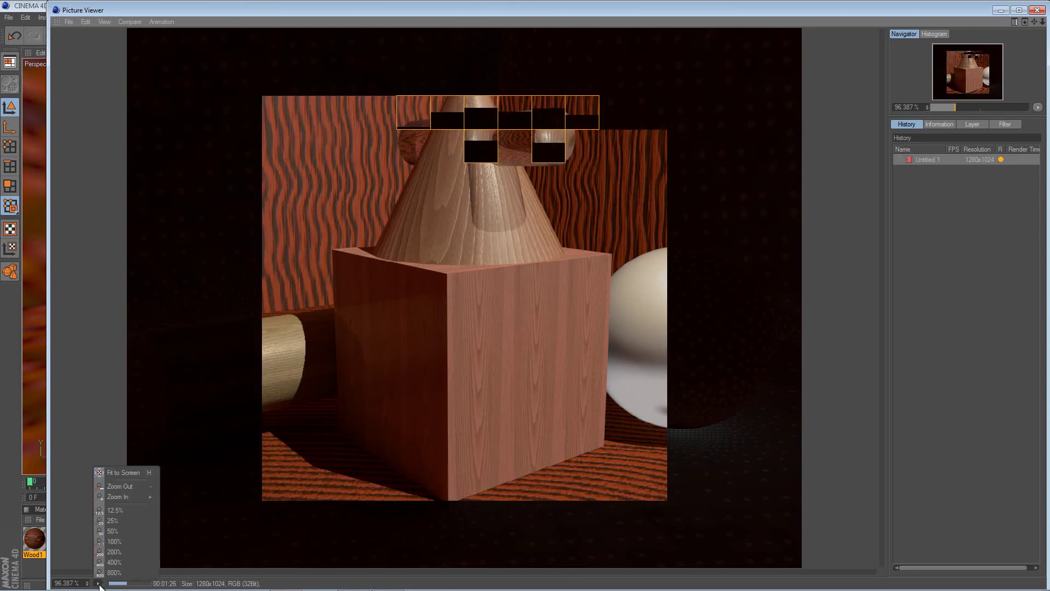
{"action": "left_click", "coordinate": [108, 543]}
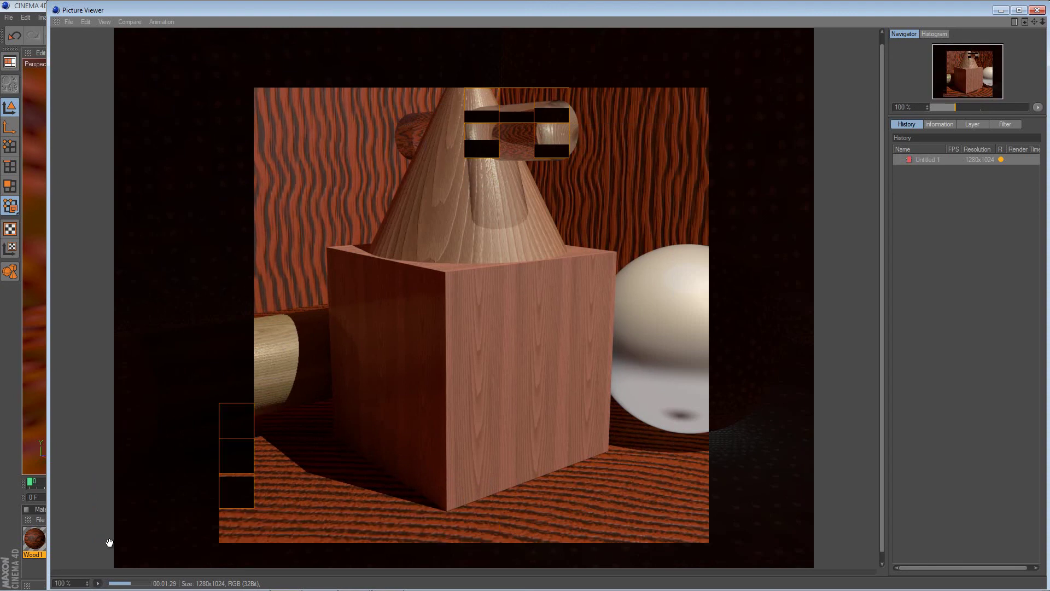